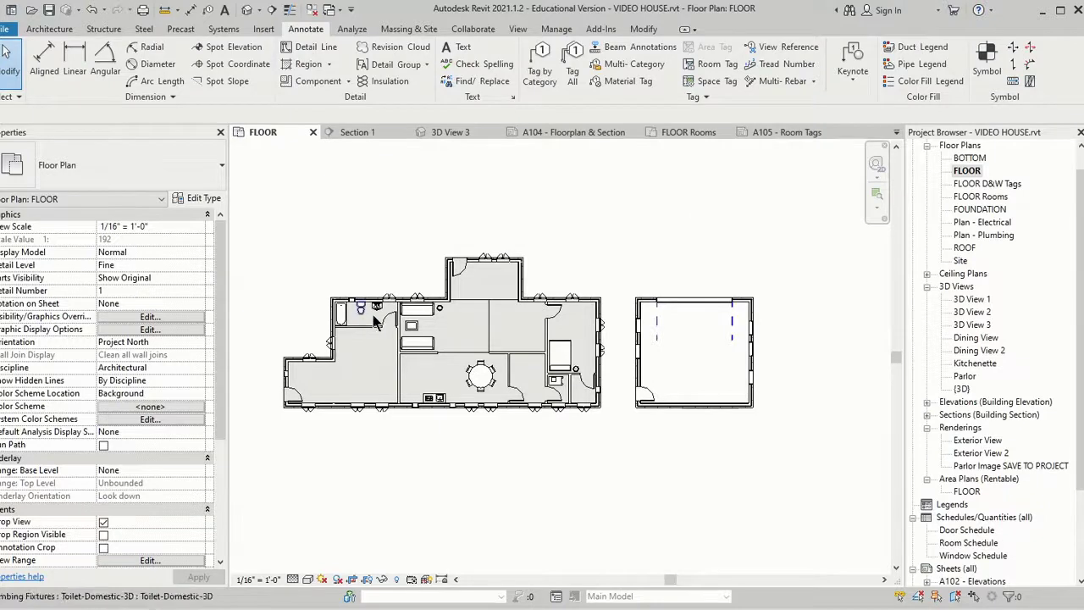
Open the FLOOR reflected ceiling plan and start a Component, filtering types by 'stud'.
click(927, 274)
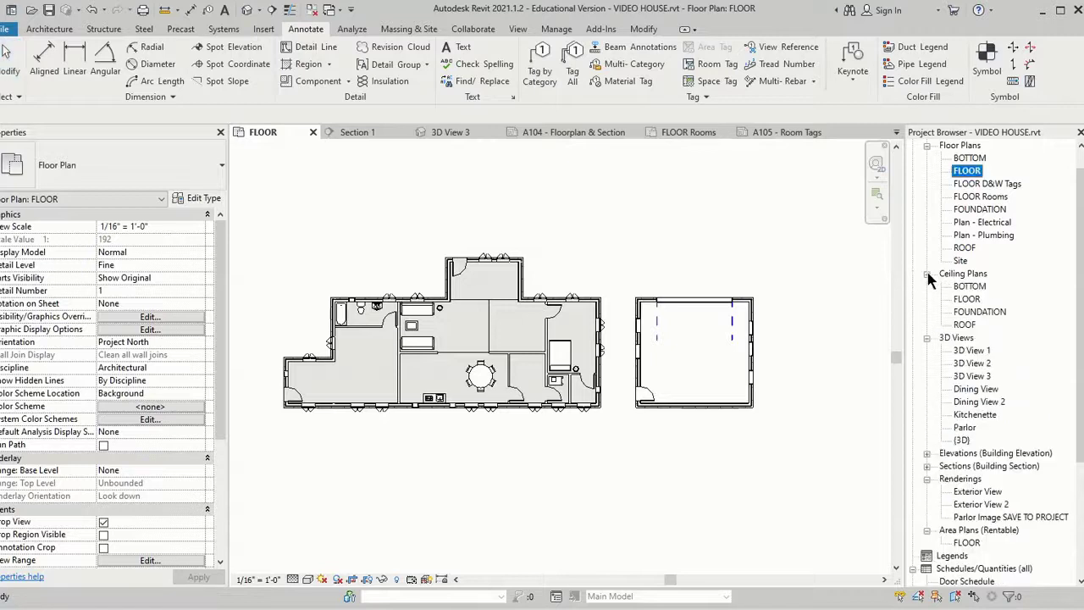
double_click(967, 299)
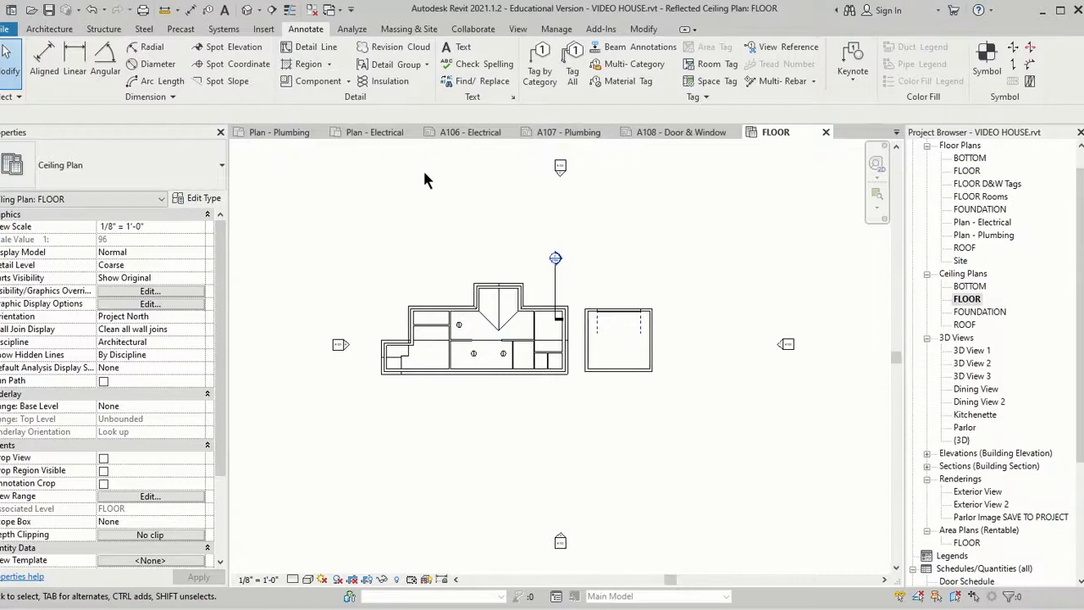
click(64, 30)
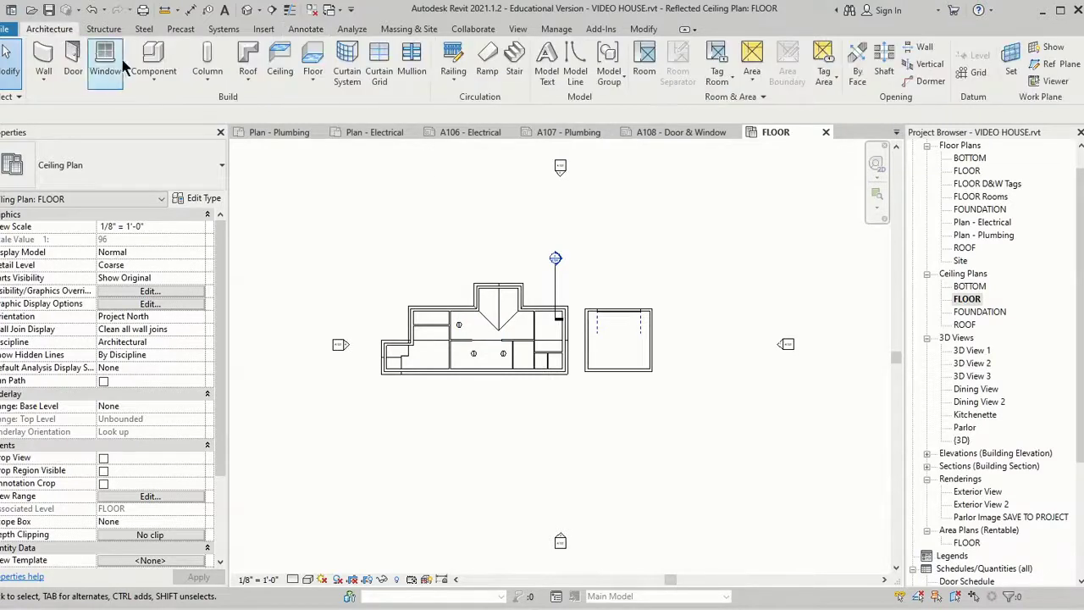
click(151, 51)
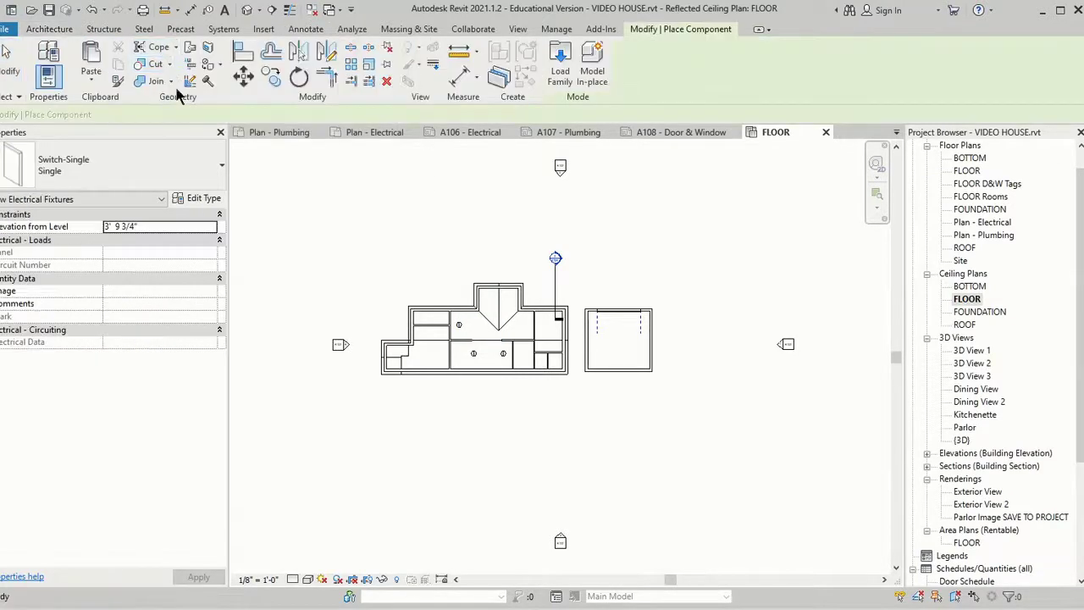
click(164, 161)
scroll(174, 358, down, 3)
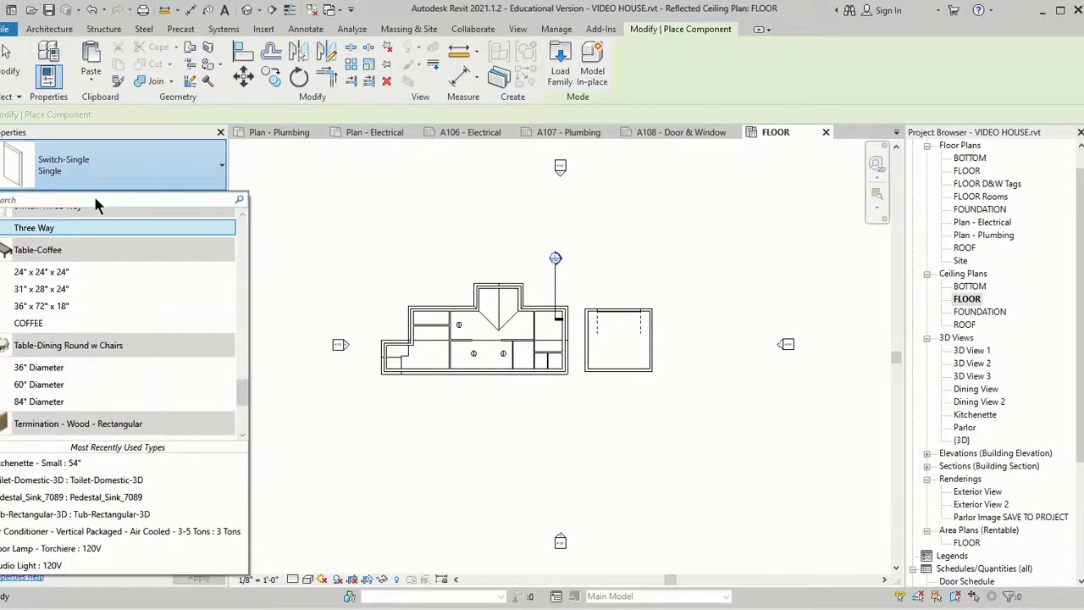
text(stud)
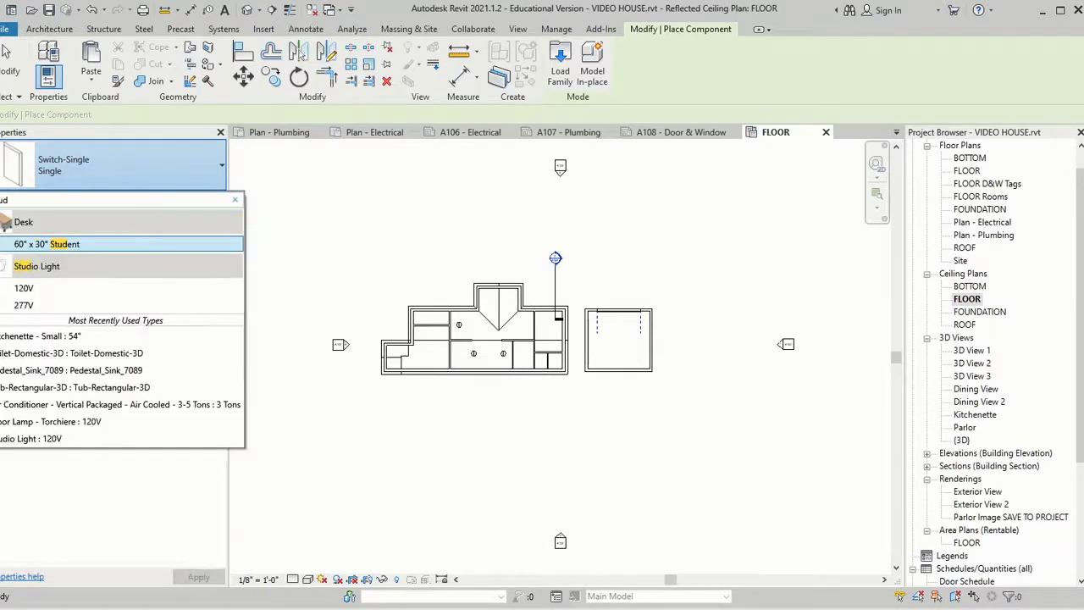
Place five Studio Light 120V fixtures: two in the small room, one in the angled-ceiling room, two in the lower room.
click(22, 289)
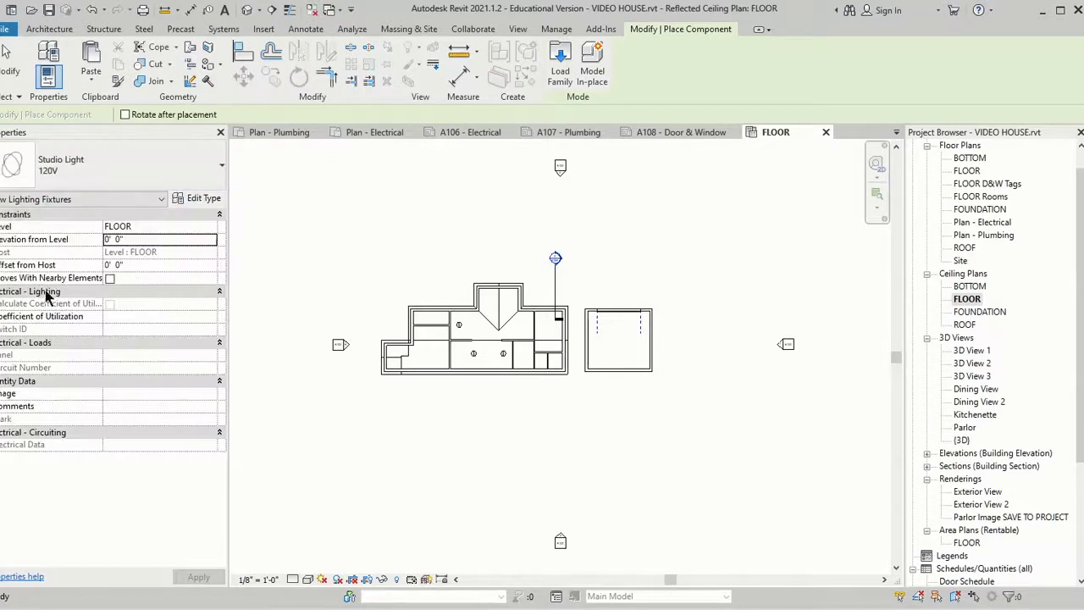
scroll(428, 326, up, 4)
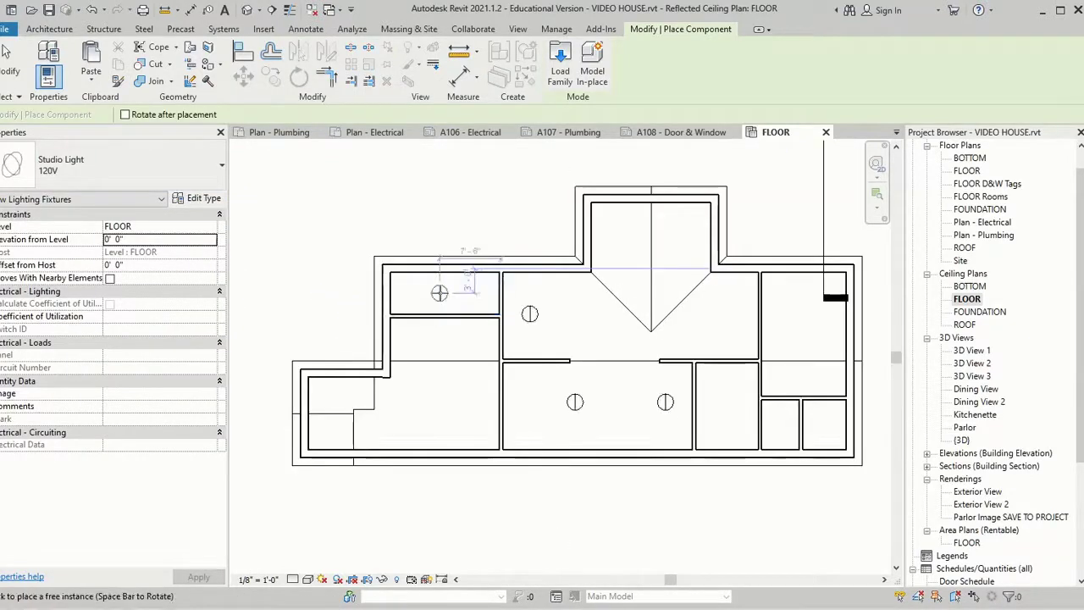
scroll(439, 292, up, 2)
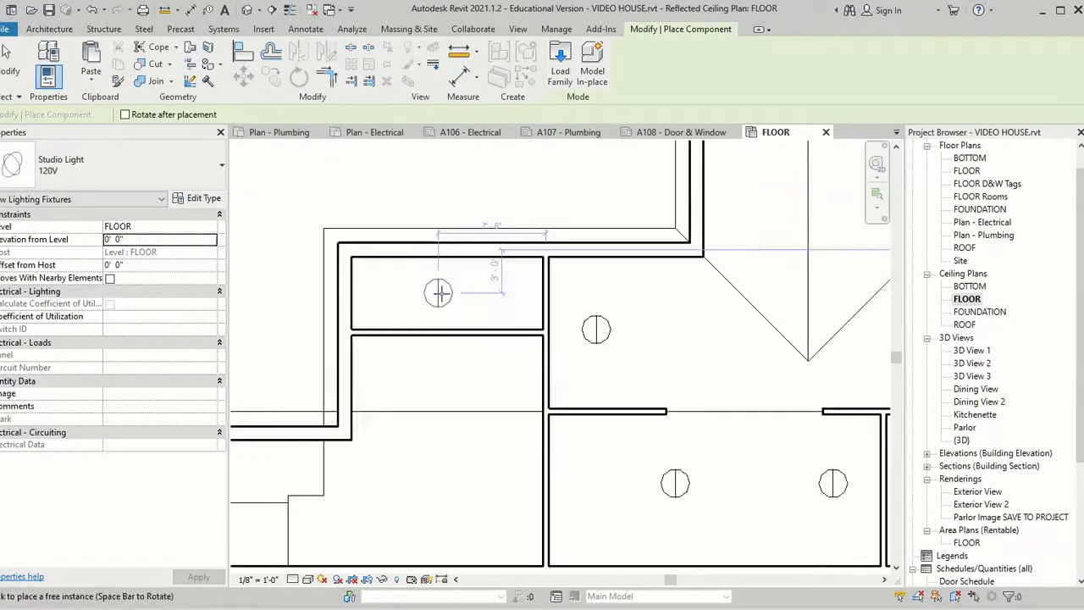
click(380, 292)
click(481, 293)
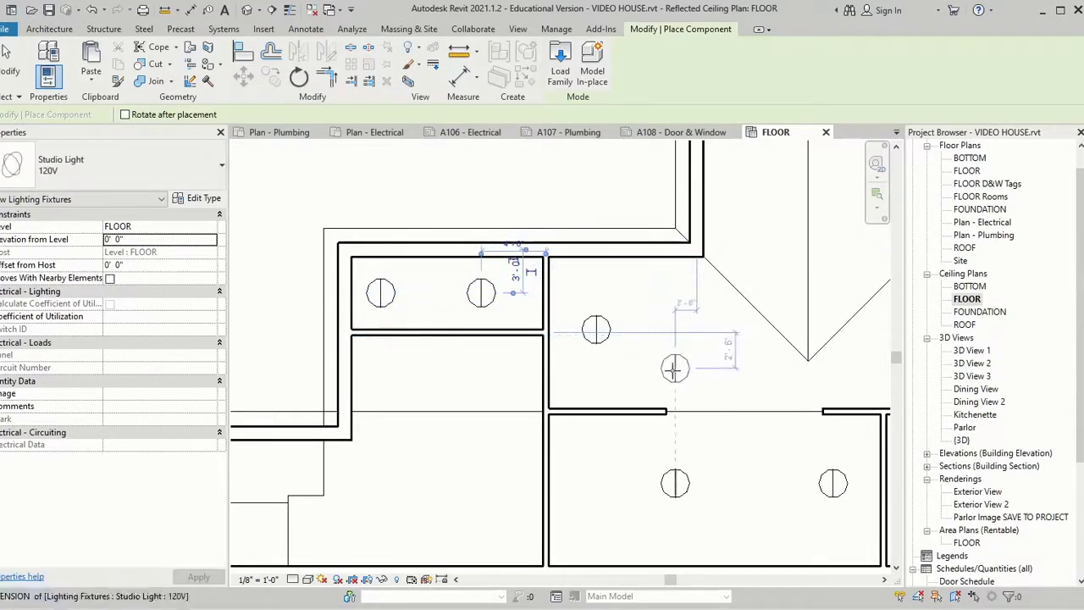
click(675, 369)
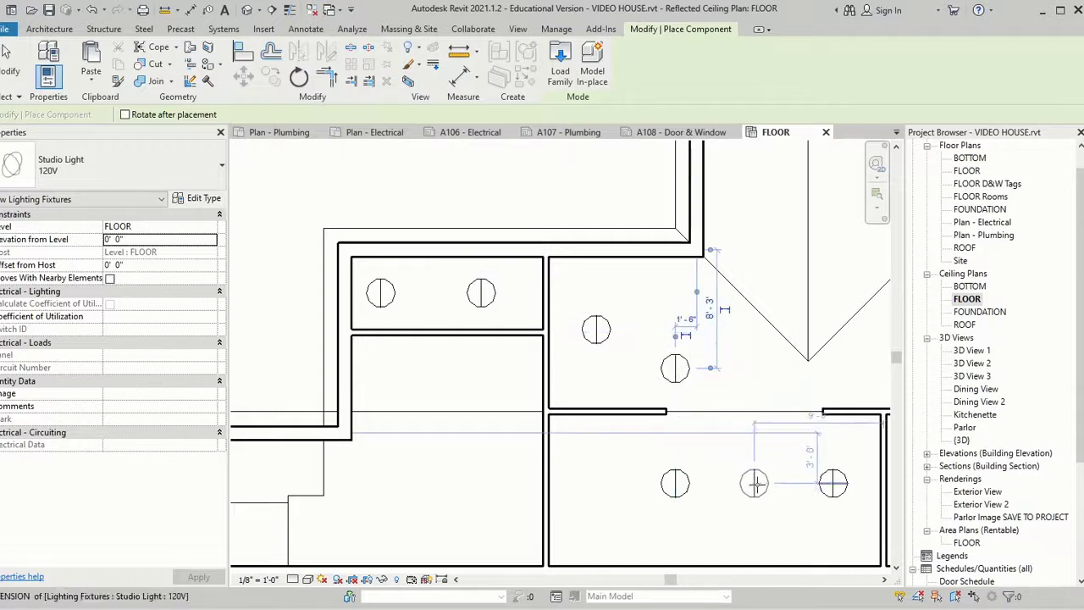
click(755, 481)
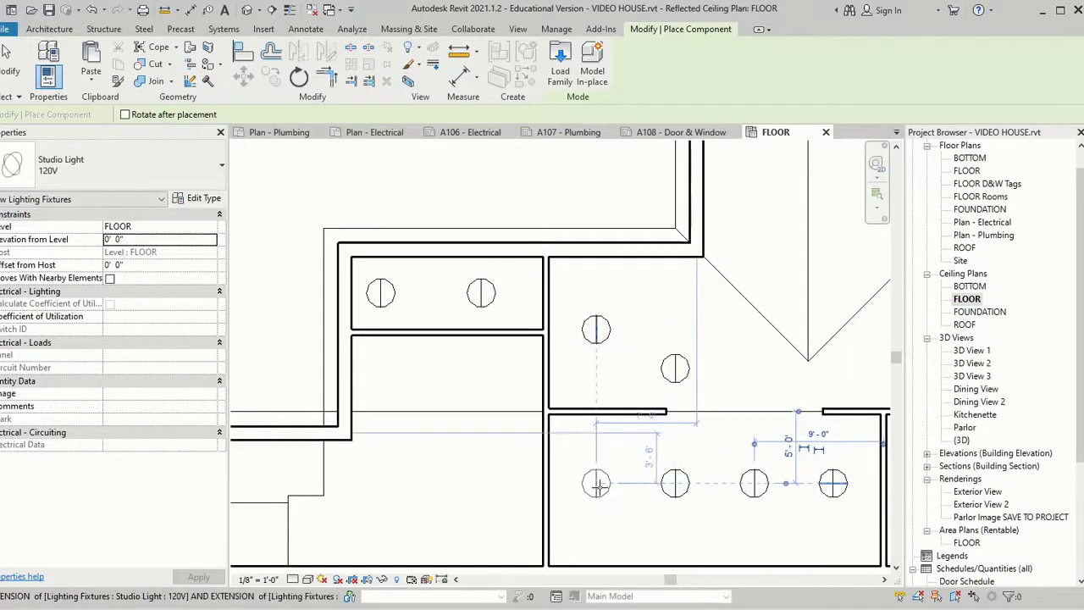
click(599, 483)
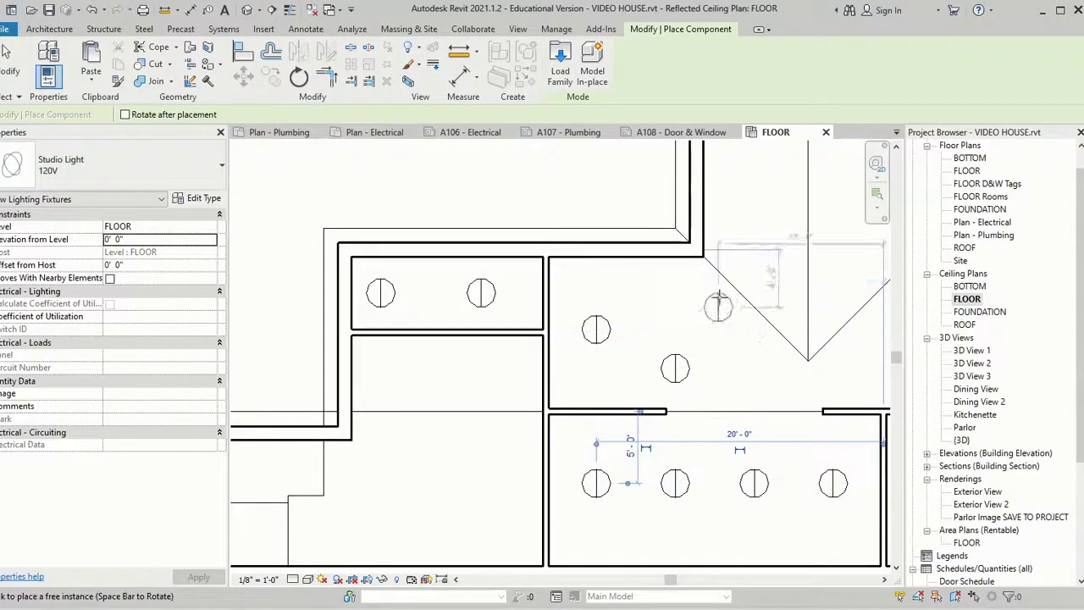
Close the ceiling plan and place a camera eye point at the bathroom door on the FLOOR plan.
click(828, 134)
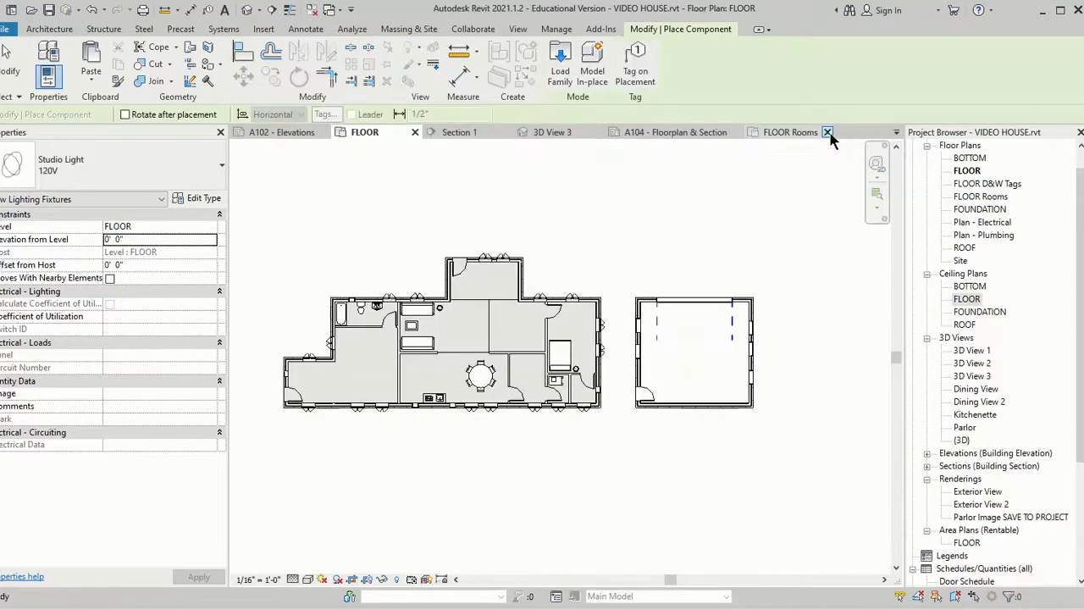
key(Escape)
key(Escape)
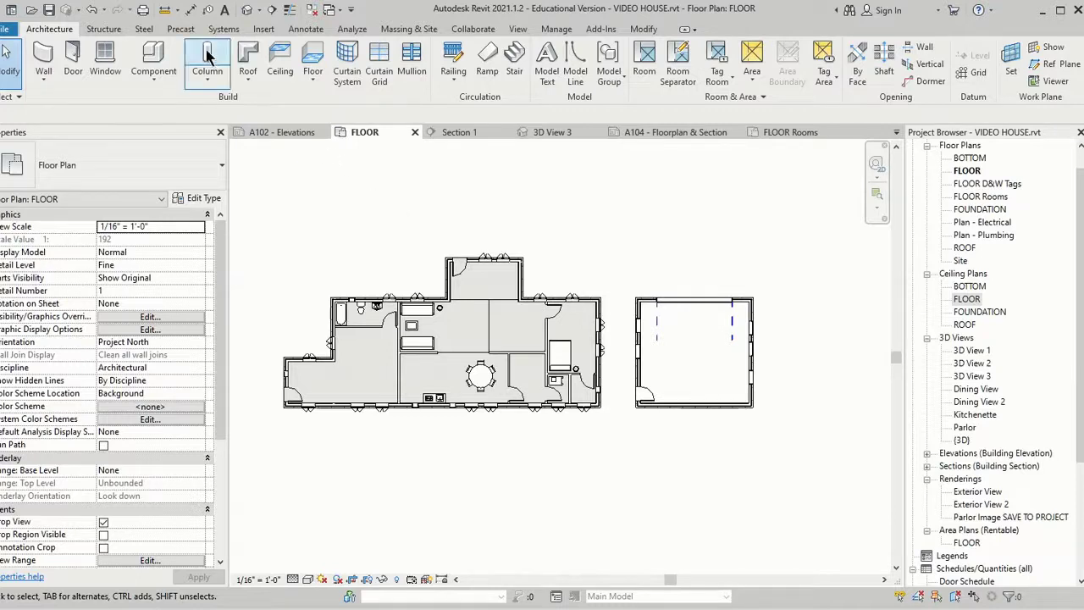
click(258, 9)
click(270, 44)
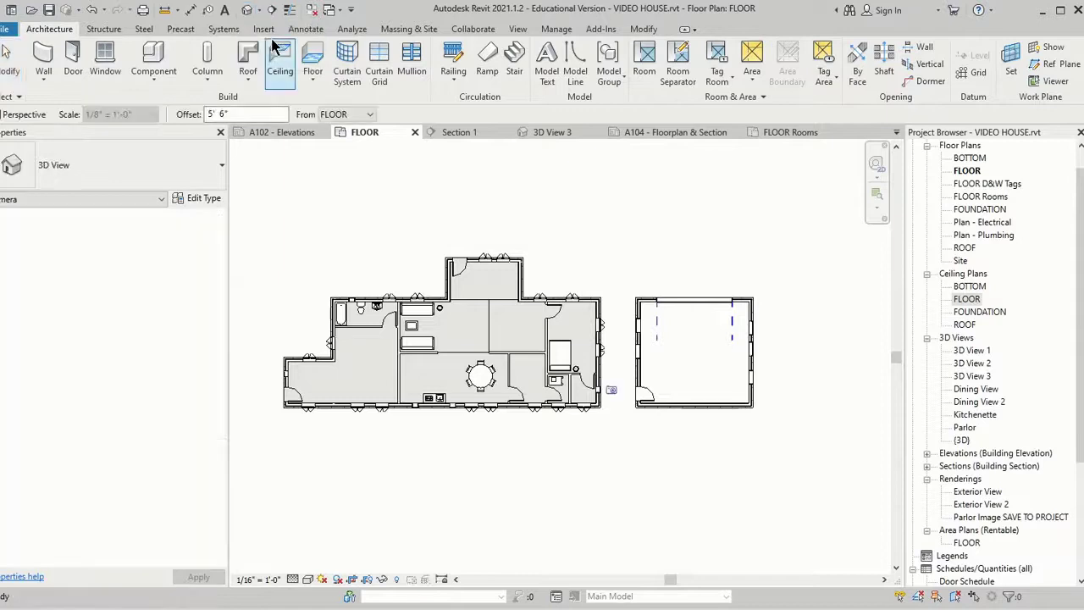
scroll(383, 314, up, 5)
scroll(383, 313, up, 3)
middle_drag(387, 331, 643, 273)
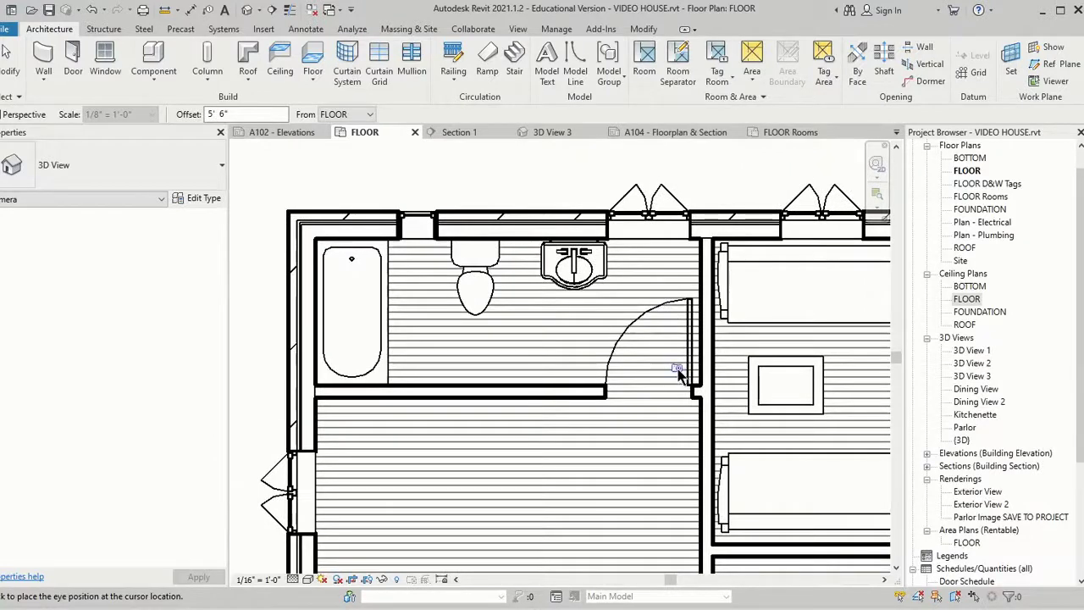
click(679, 367)
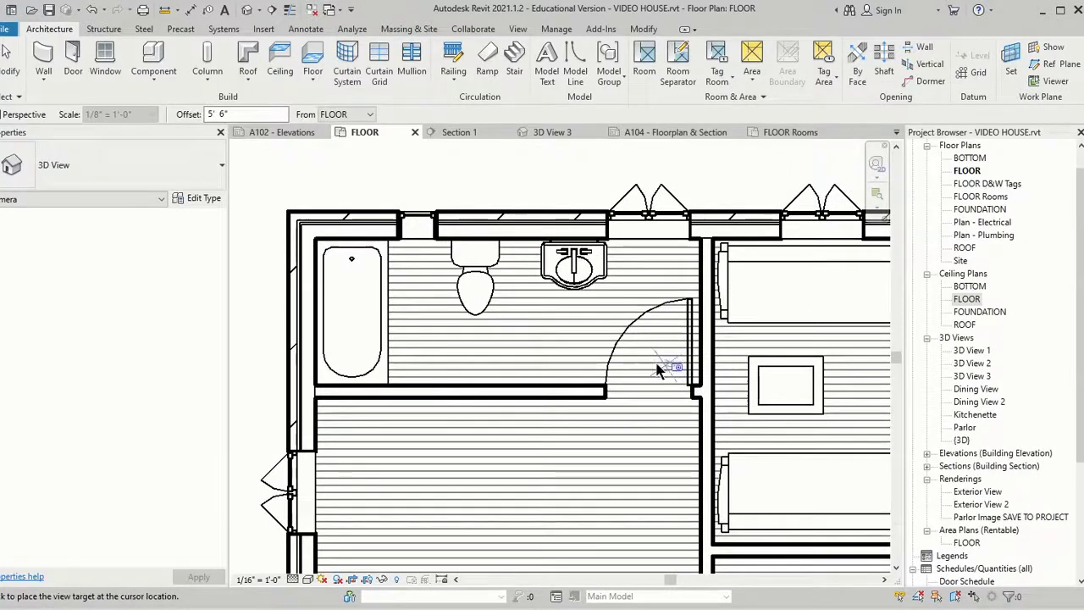
Set the camera target, then lower and shift 3D View 4 to 3' 7" framing tub, toilet and sink.
click(278, 175)
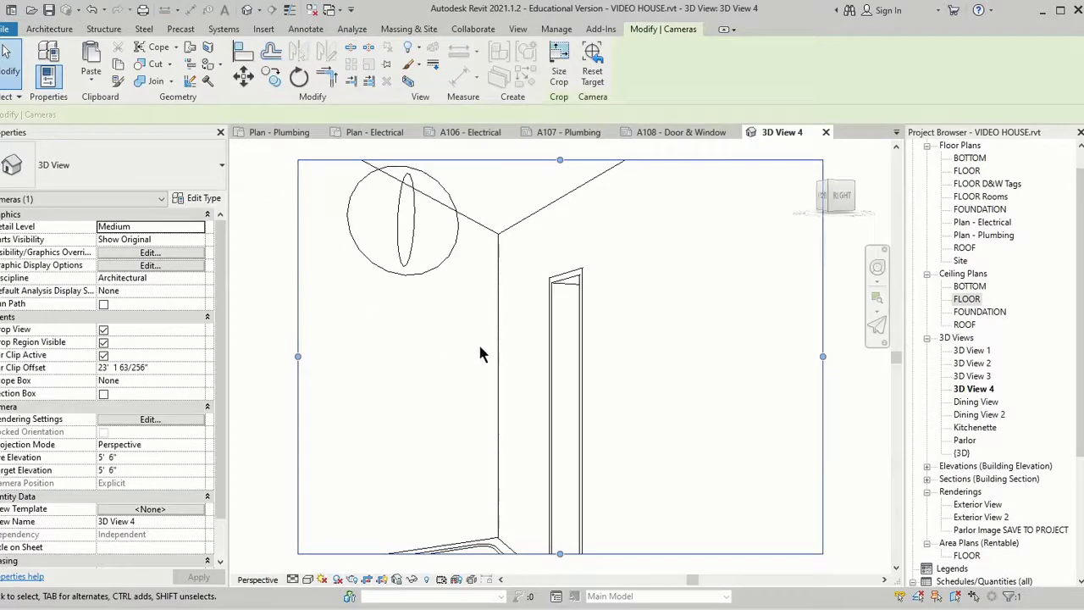
key(Down)
key(Down)
key(Down)
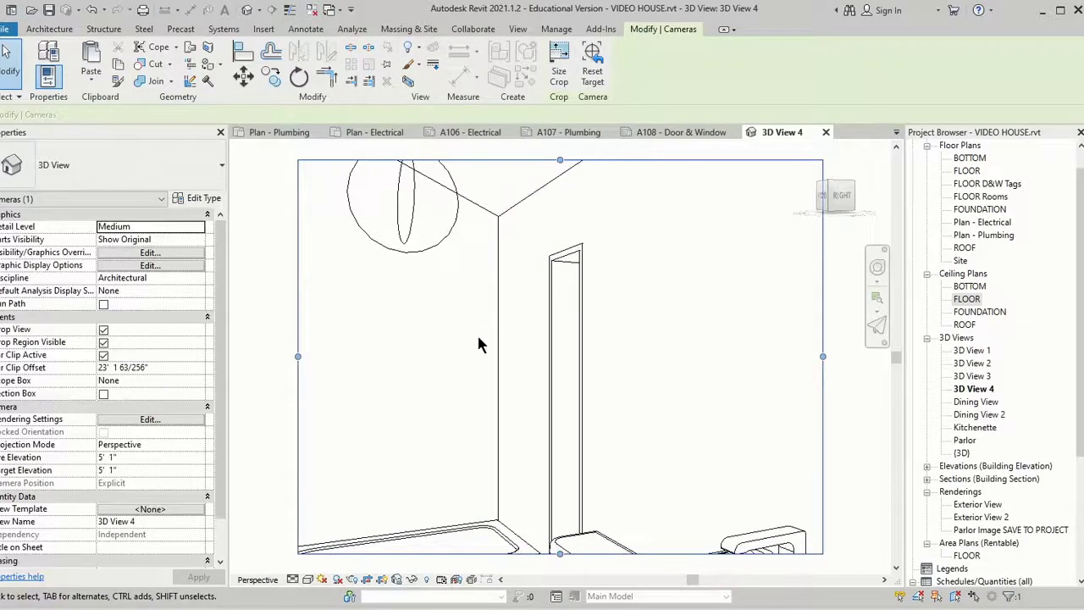
key(Down)
key(Down)
key(Down)
key(Down)
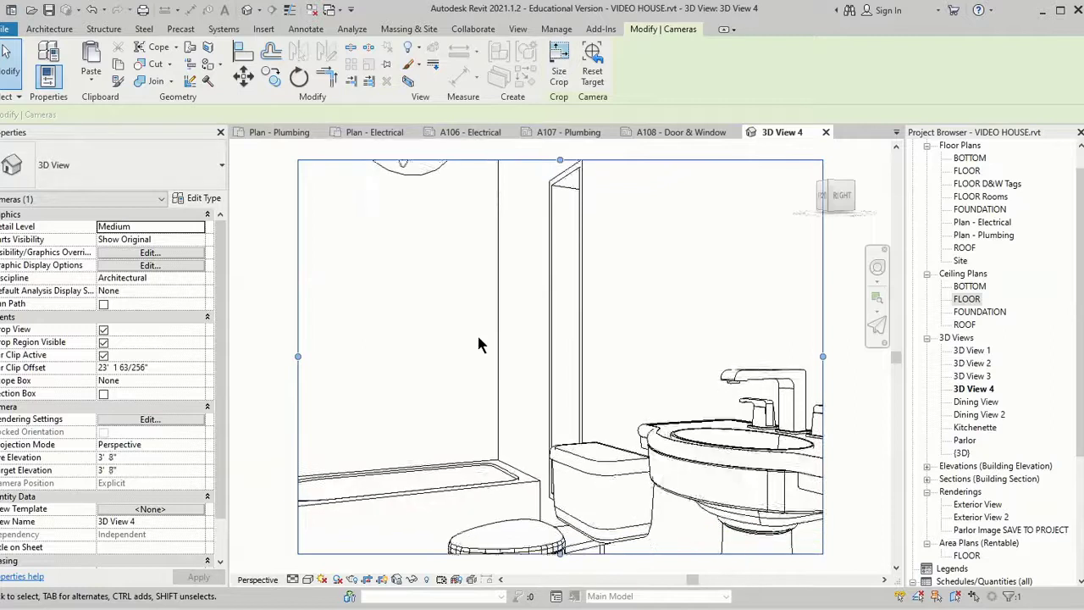
scroll(479, 345, up, 4)
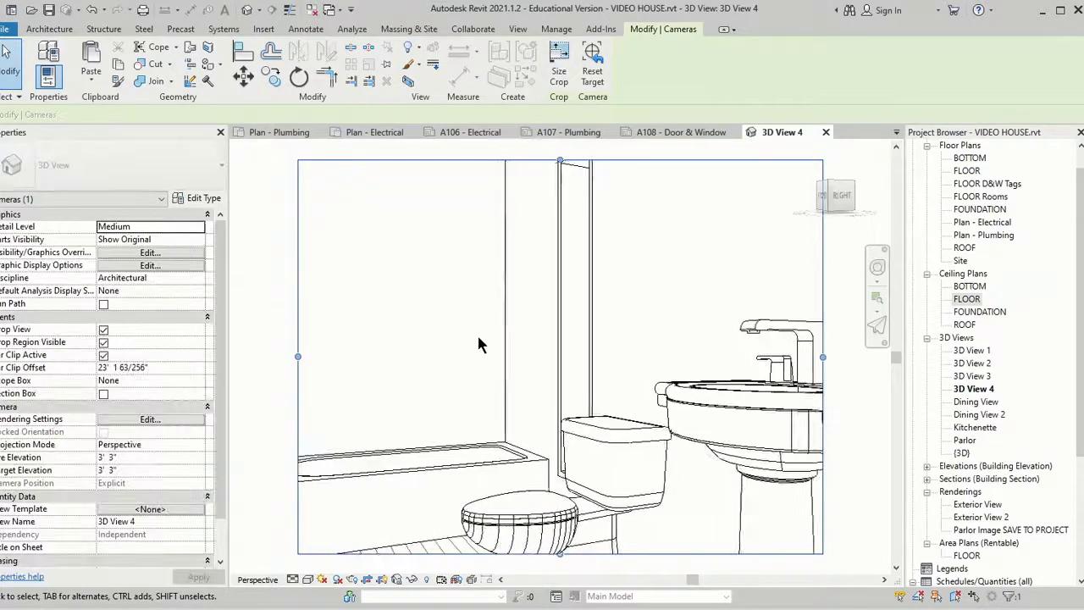
scroll(479, 344, up, 2)
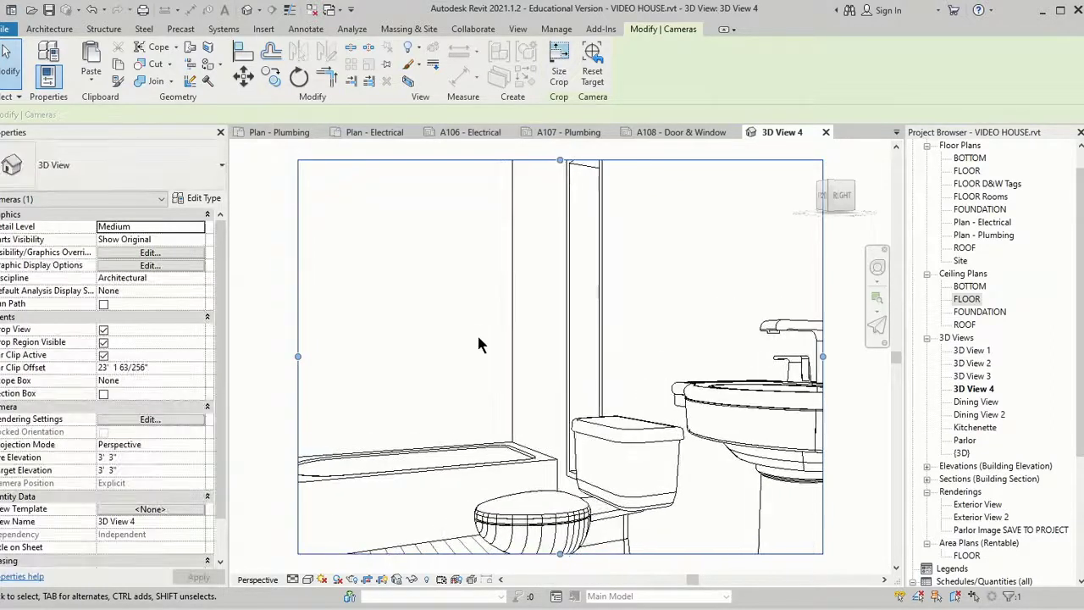
key(Right)
key(Right)
key(Right)
key(Right)
key(Right)
key(Right)
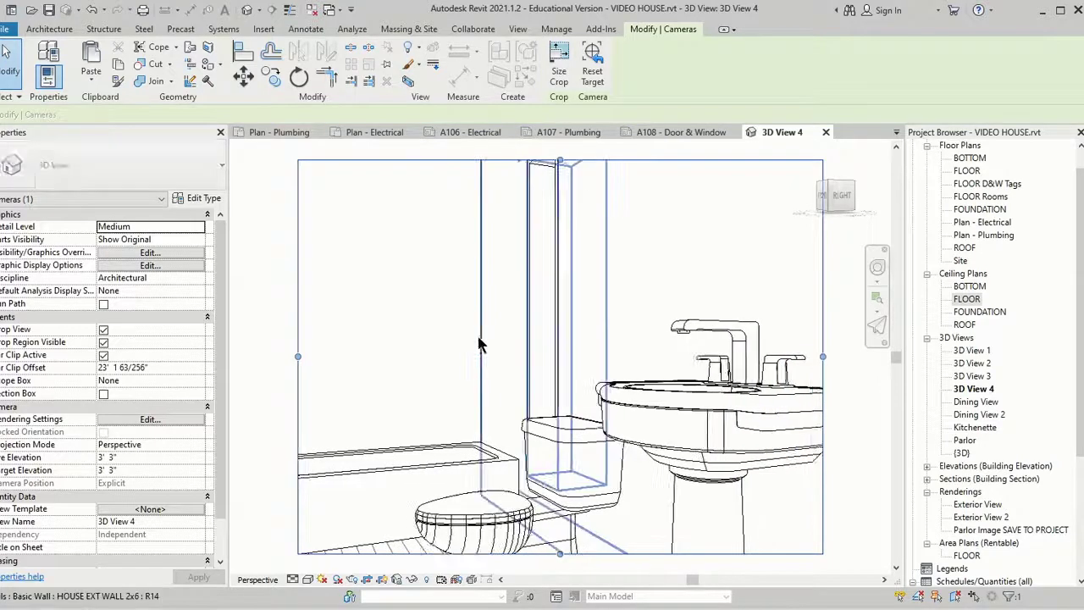
key(Up)
key(Up)
key(Up)
key(Up)
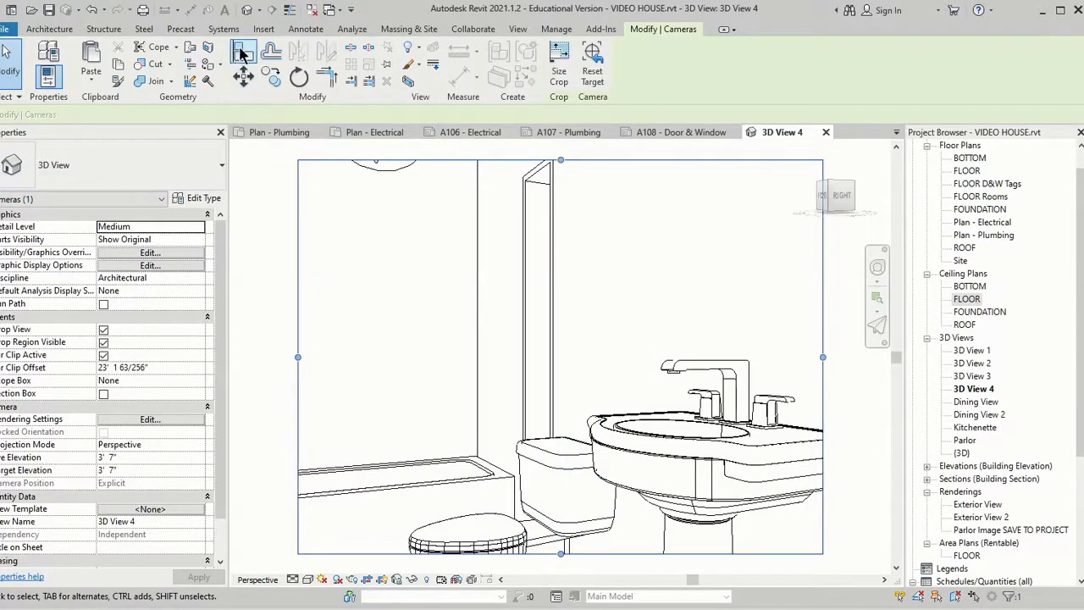
Render 3D View 4 at Medium quality with the Interior: Sun and Artificial lighting scheme.
click(518, 29)
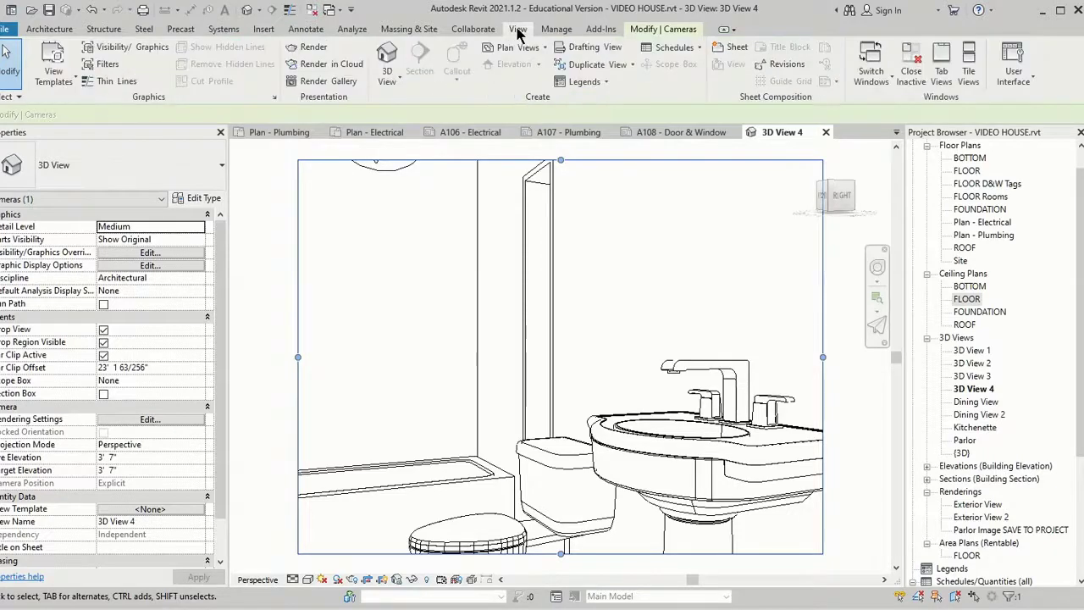
click(305, 48)
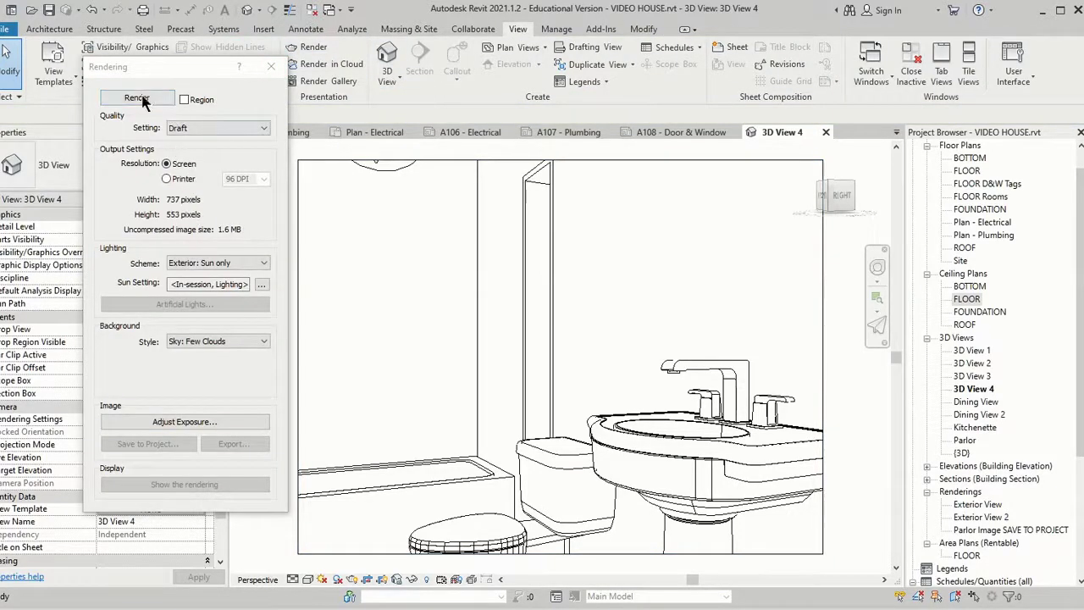
click(193, 129)
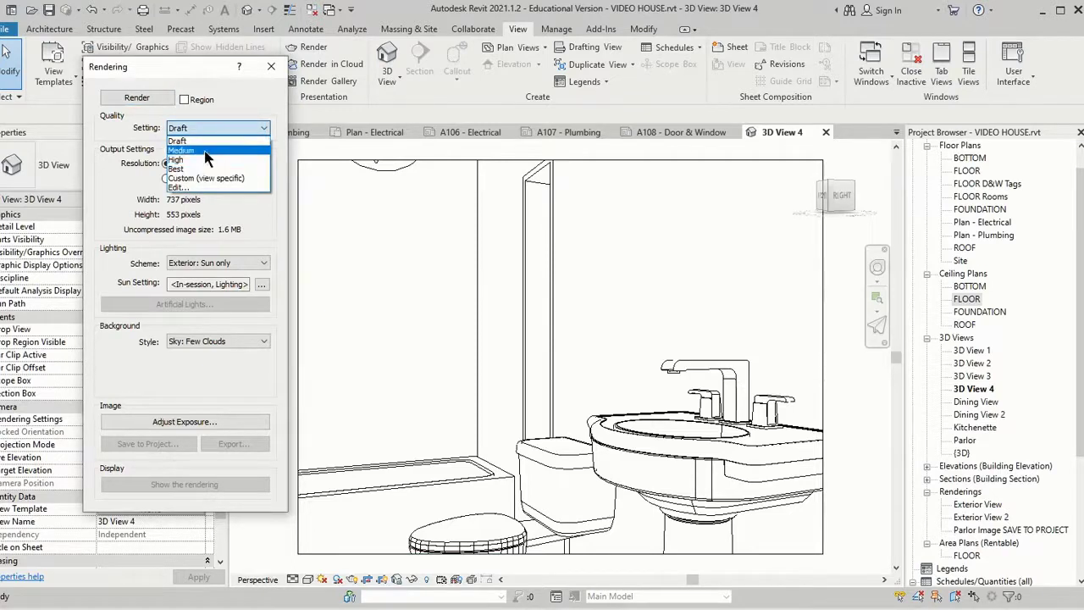
click(204, 150)
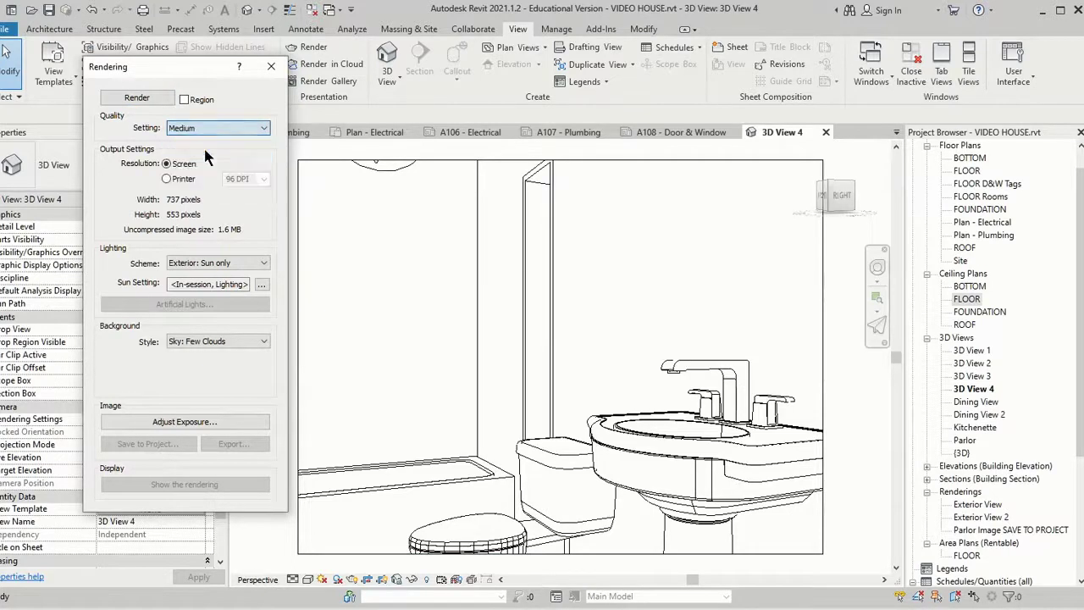
click(252, 263)
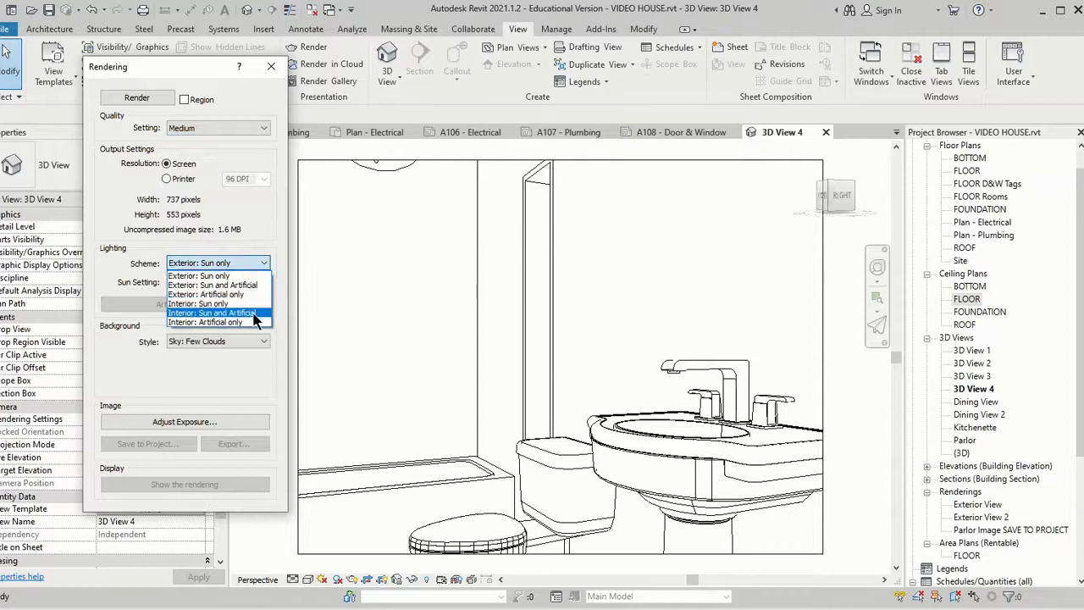
click(252, 313)
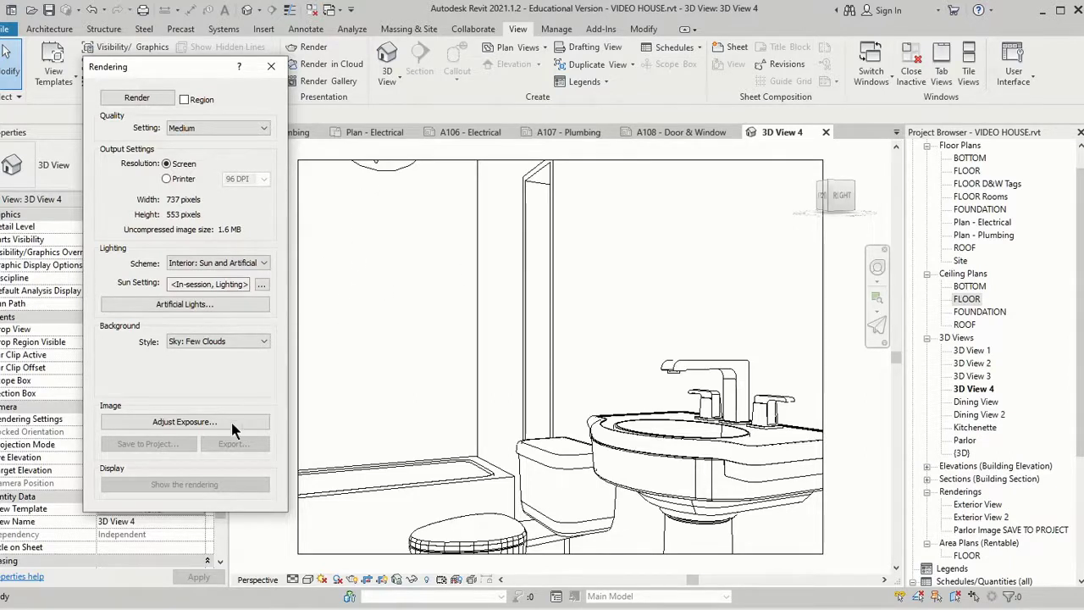
click(137, 99)
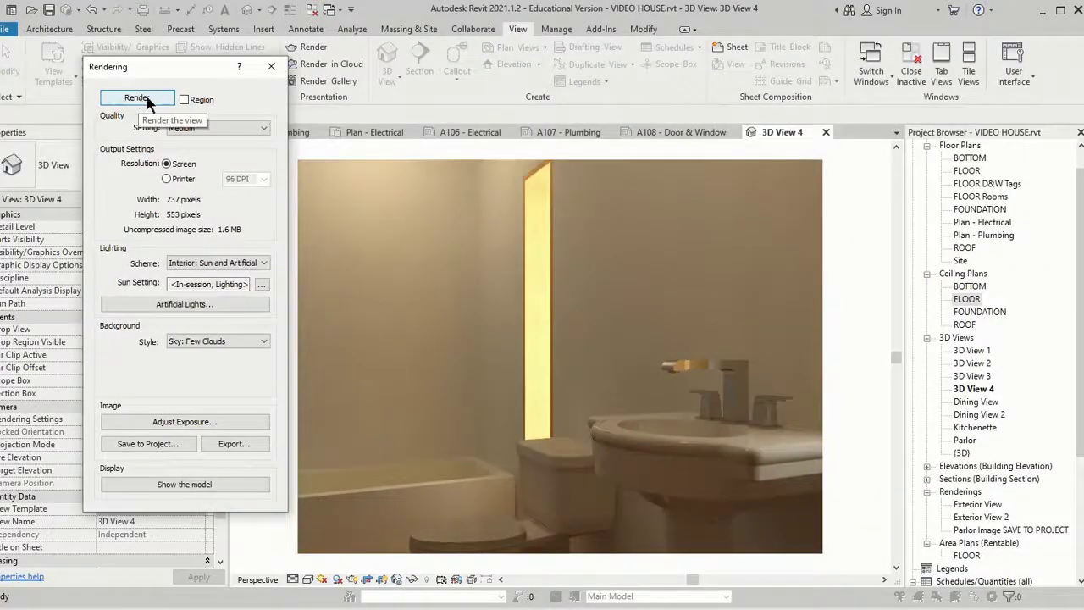
Save the bathroom rendering to the project as 'Interior - Bath' and close the Rendering dialog.
scroll(499, 250, down, 1)
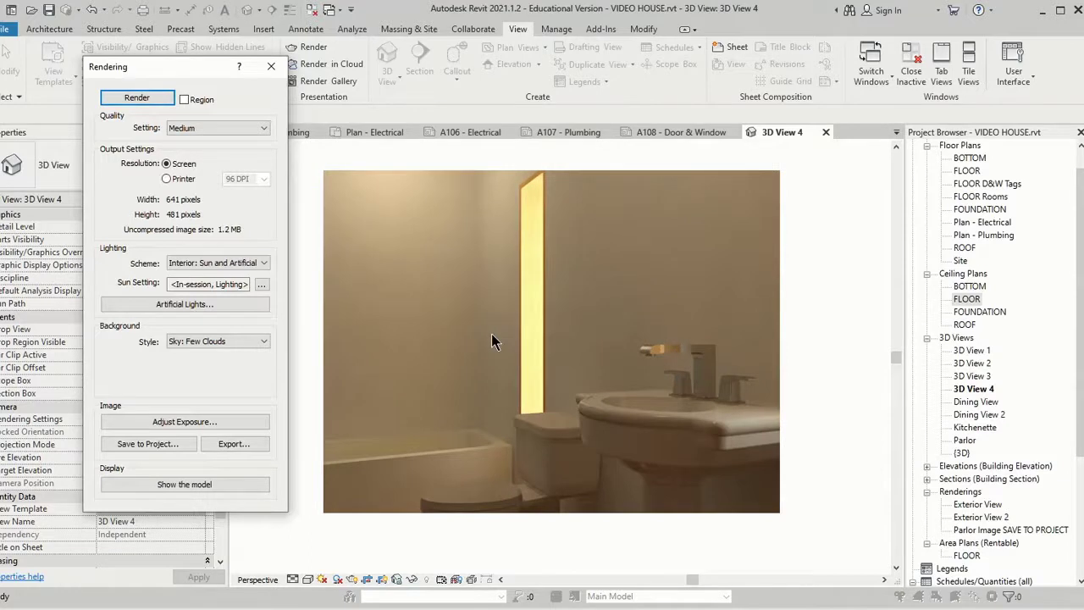
scroll(489, 334, up, 1)
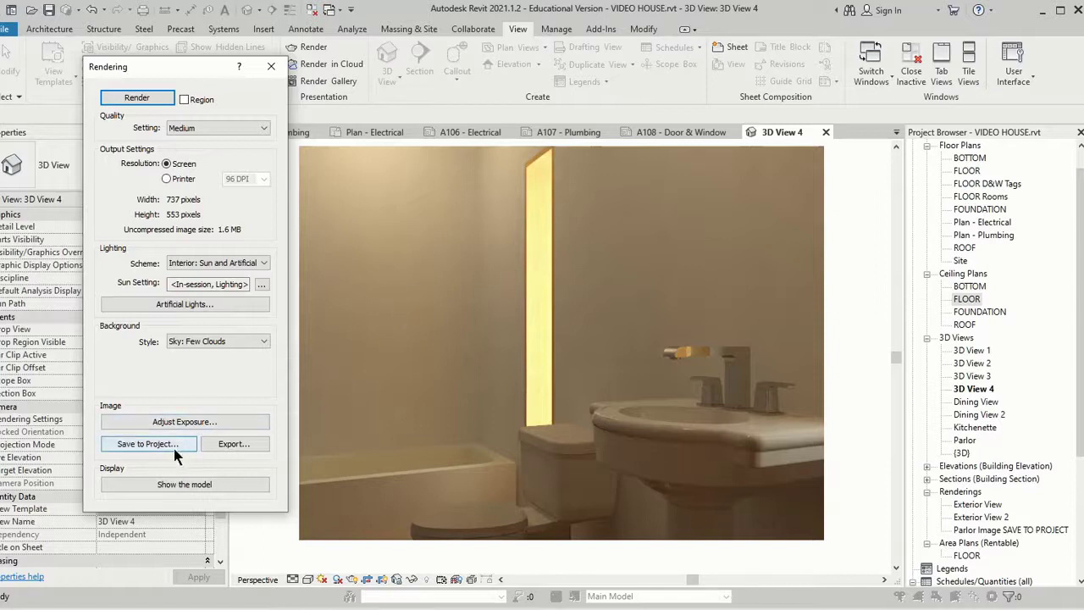
click(152, 444)
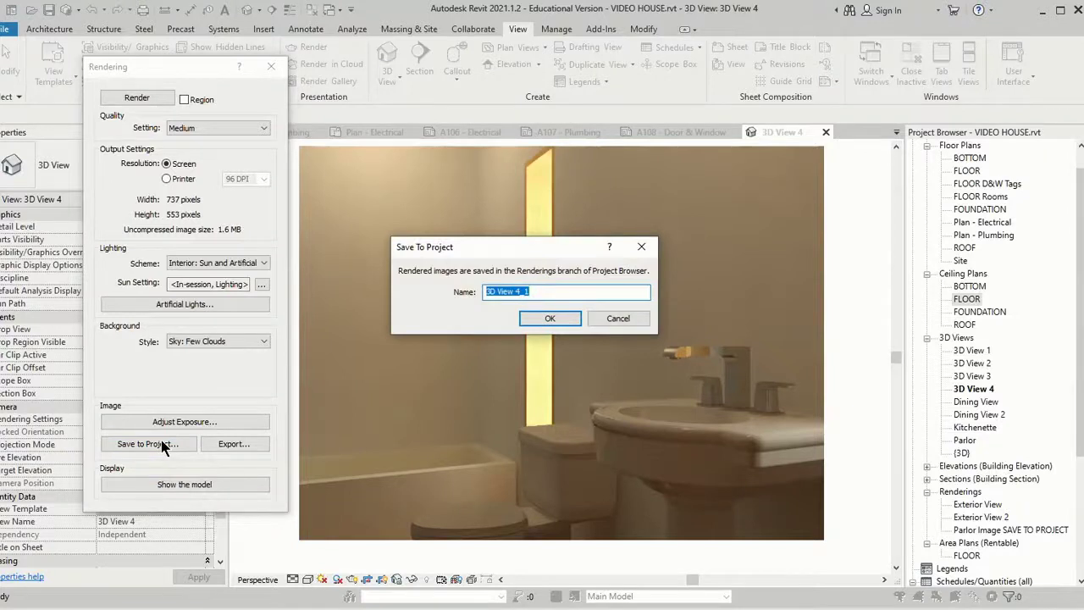
text(Interior - Bath)
click(551, 319)
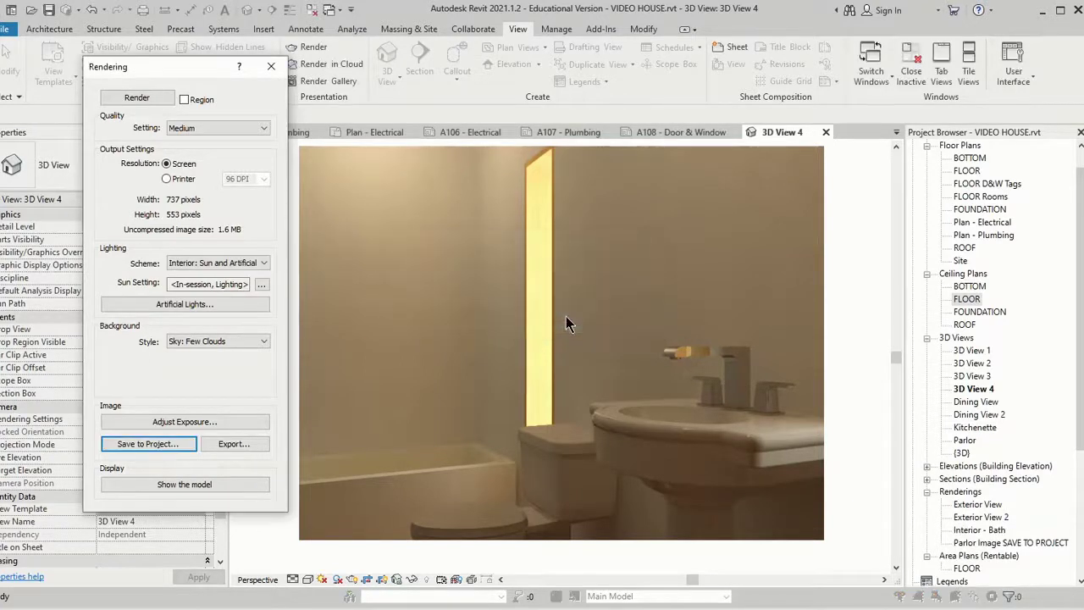
click(271, 66)
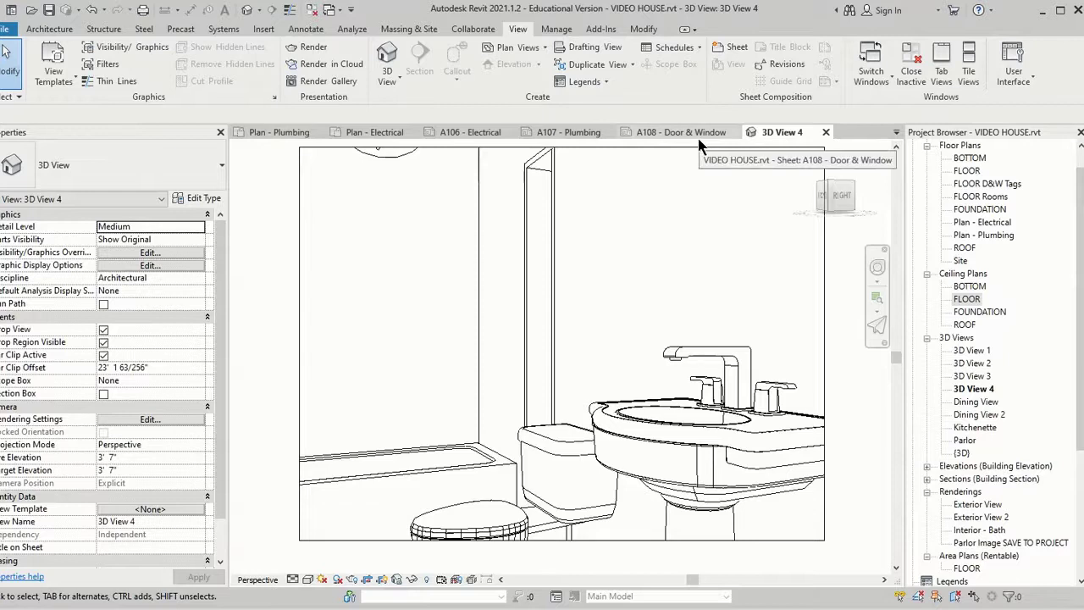
Open the FLOOR plan and place a camera below the dining table aimed up-left at the living area.
double_click(967, 161)
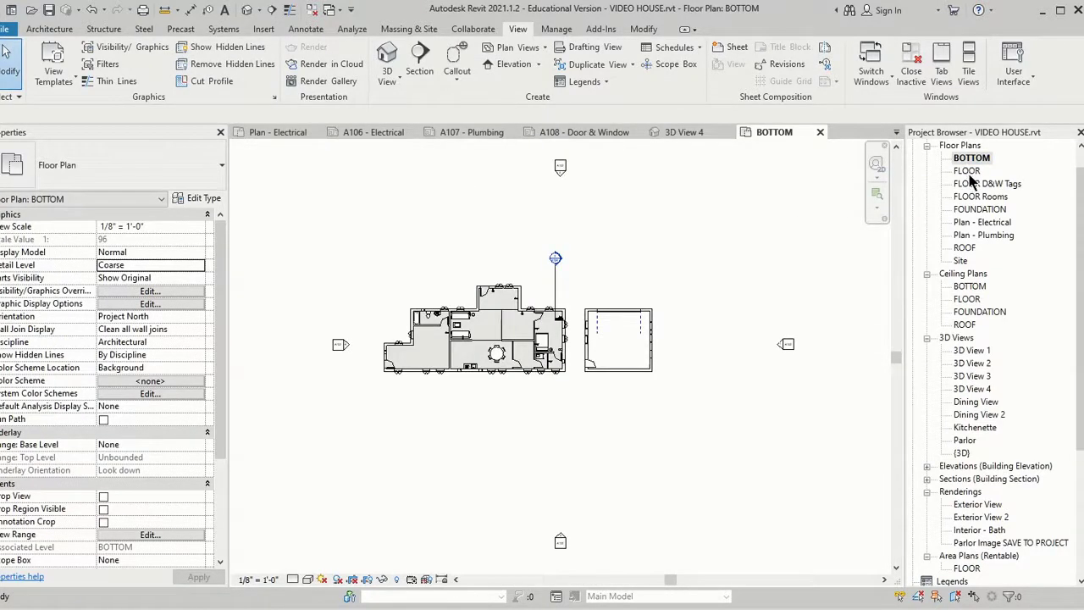
double_click(967, 171)
scroll(753, 266, down, 3)
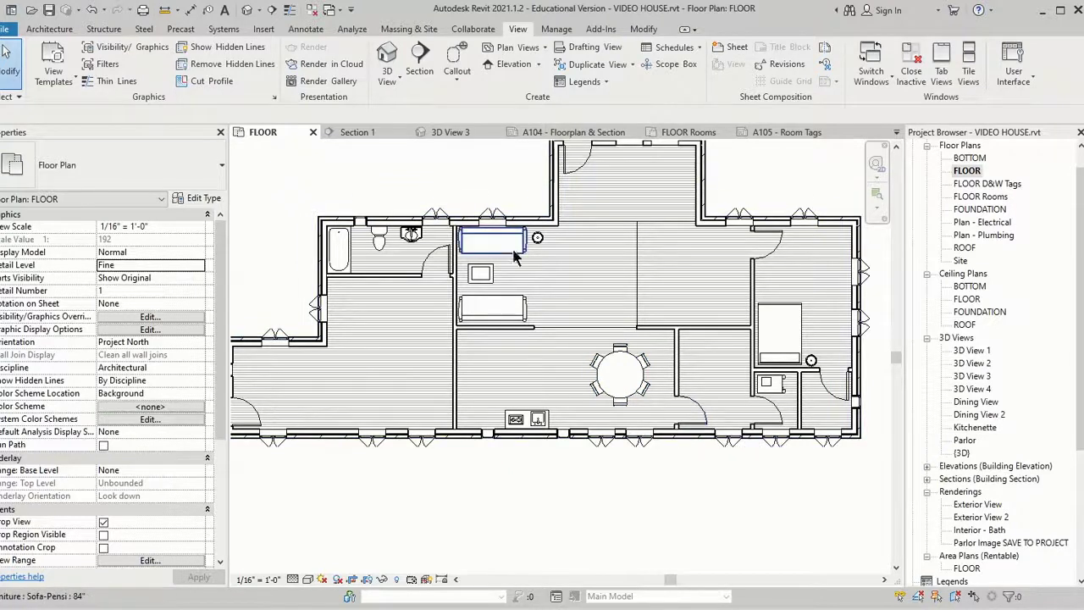
click(259, 10)
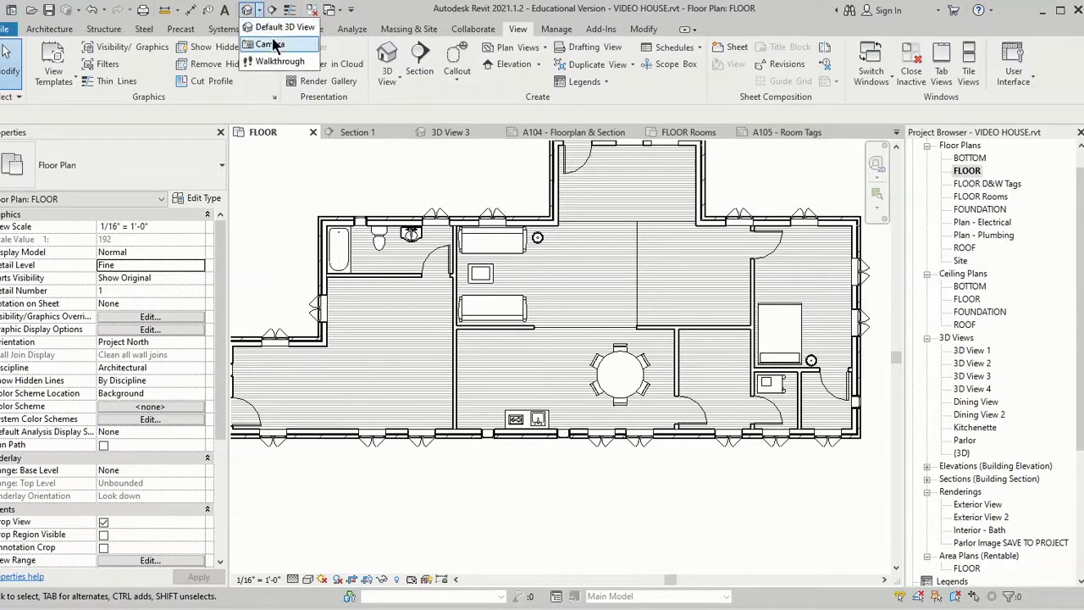
click(271, 43)
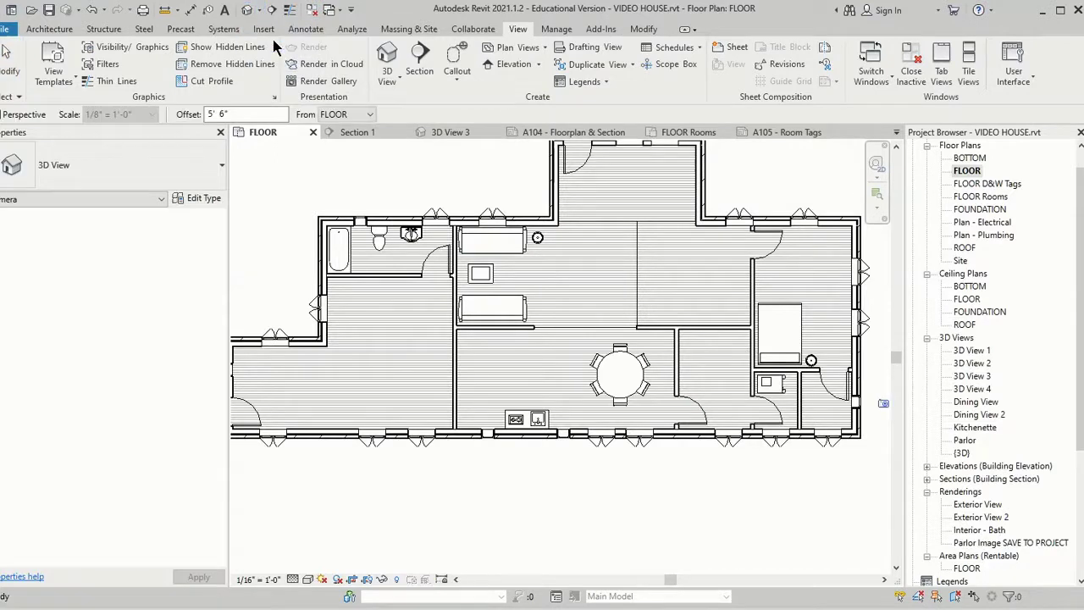
click(668, 424)
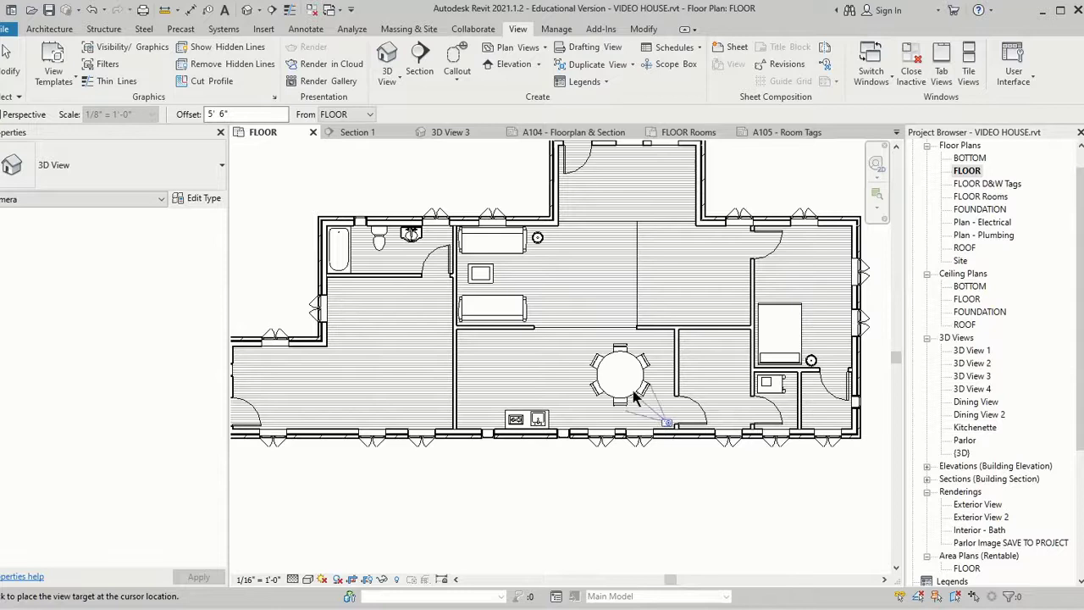
click(466, 198)
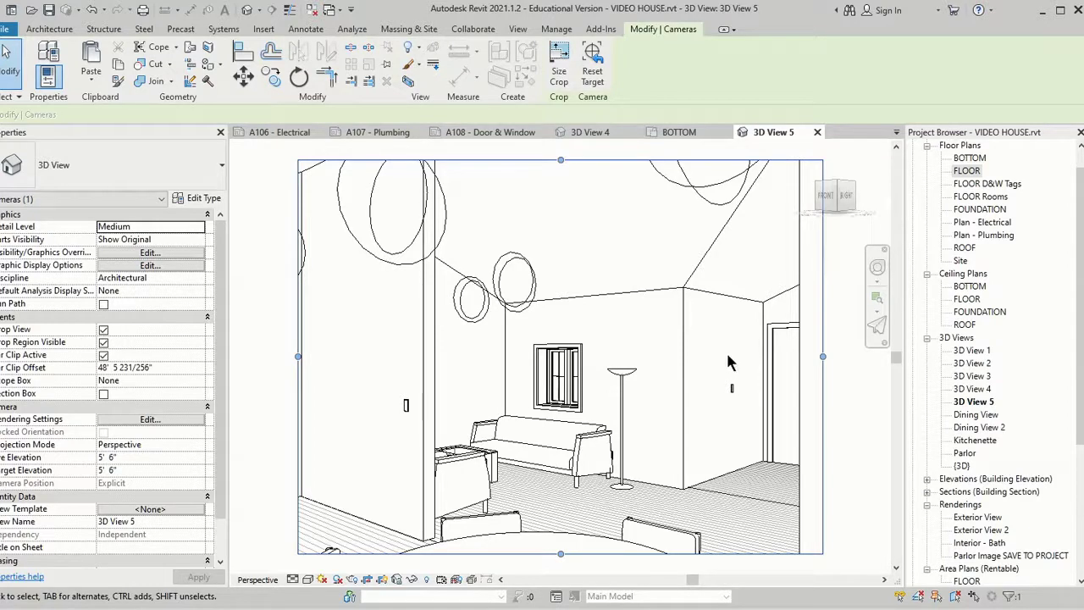
Adjust 3D View 5's camera to 4' 2" eye and target elevation, bringing the round dining table into view.
middle_drag(729, 362, 730, 361)
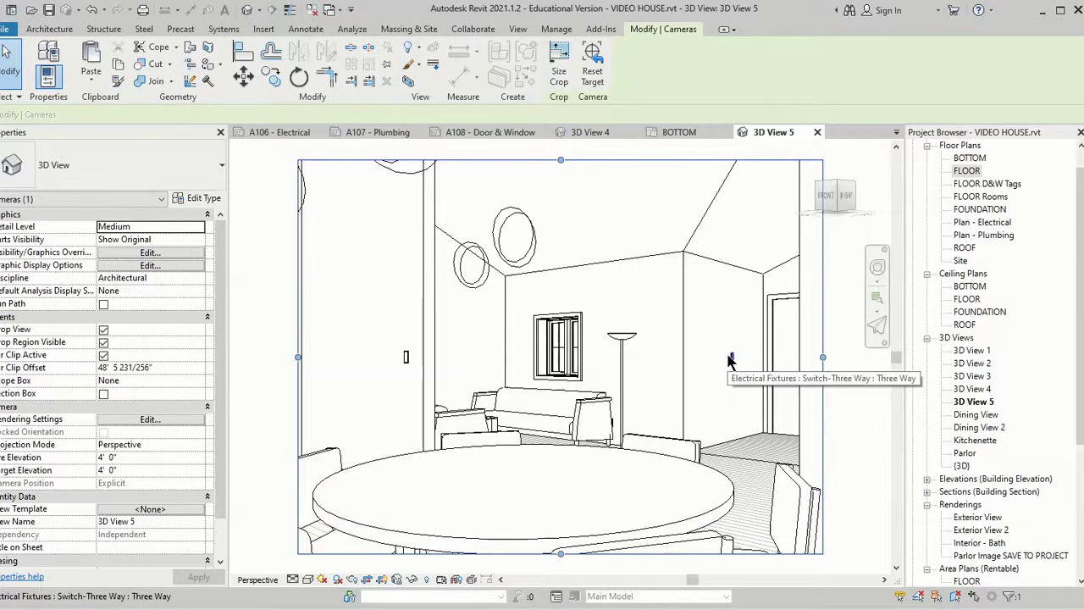
middle_drag(728, 360, 729, 363)
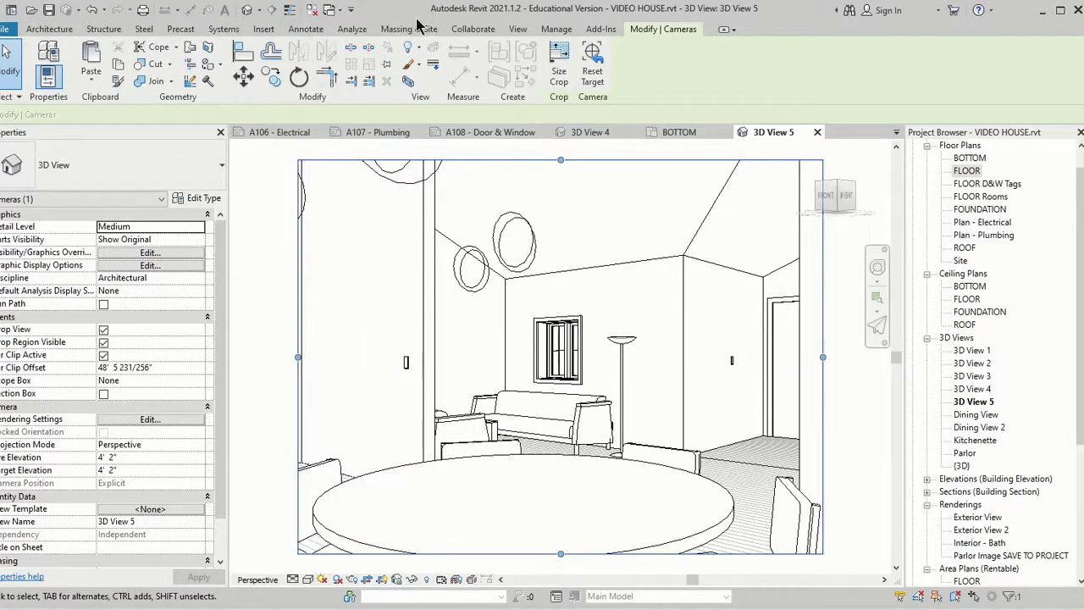
click(520, 30)
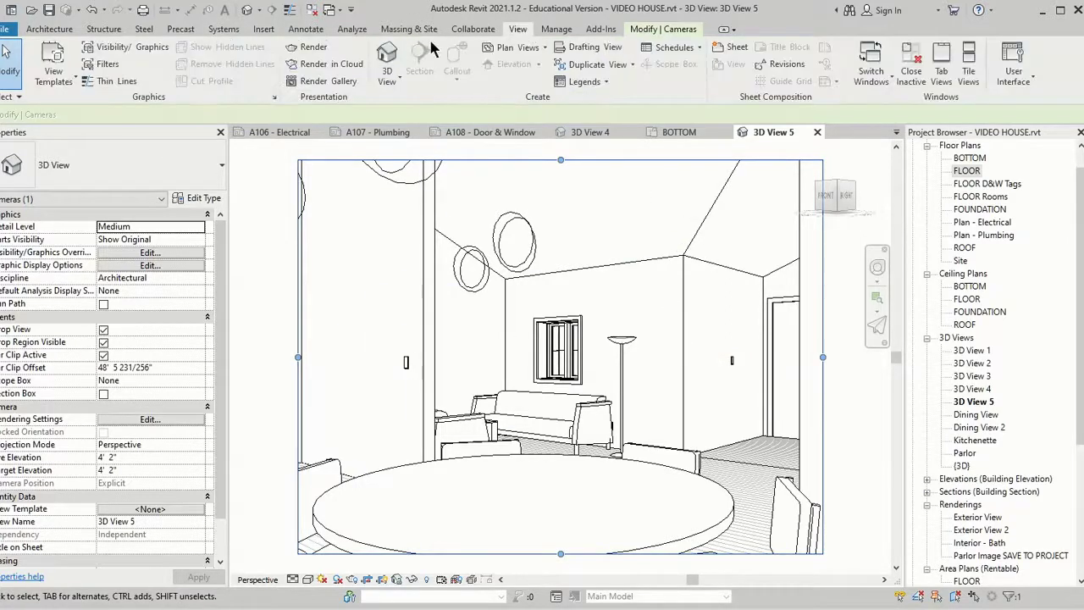
Render 3D View 5 at Medium quality with Interior: Sun and Artificial lighting.
click(312, 47)
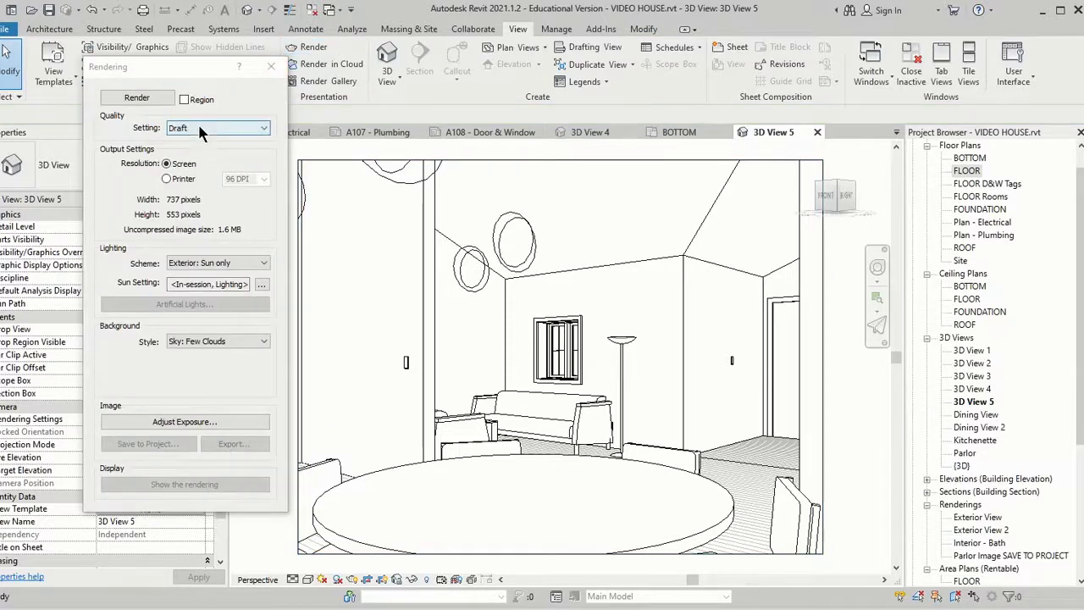
click(200, 128)
click(193, 150)
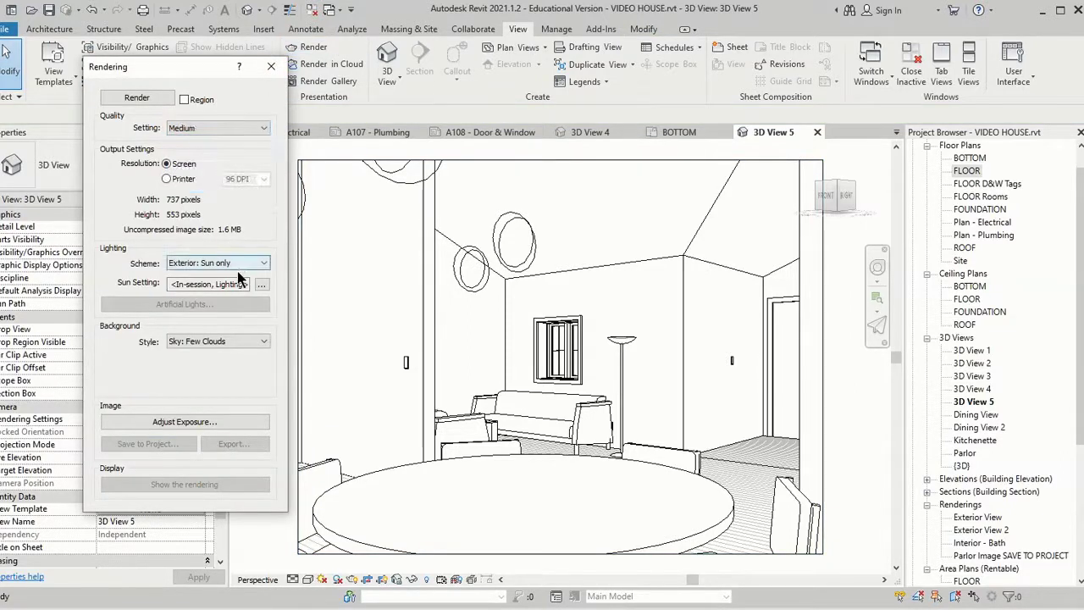
click(240, 266)
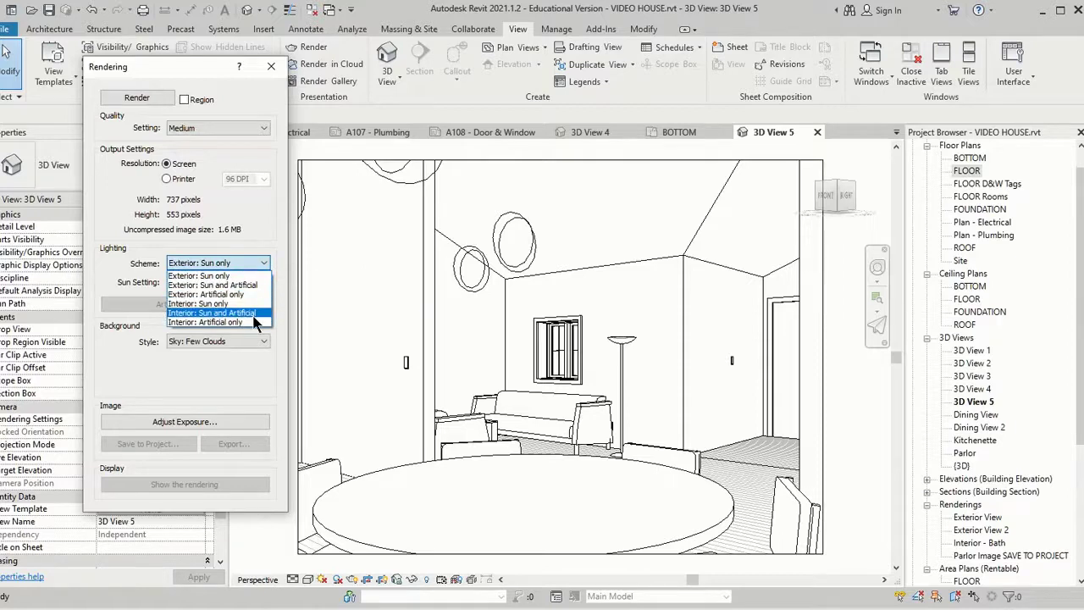
click(246, 312)
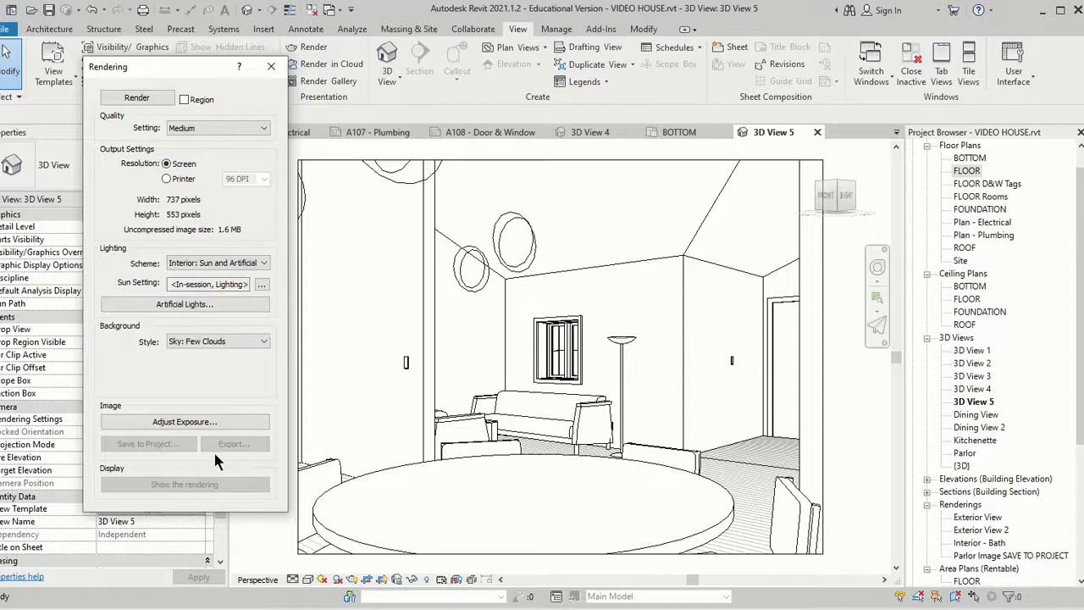
click(138, 98)
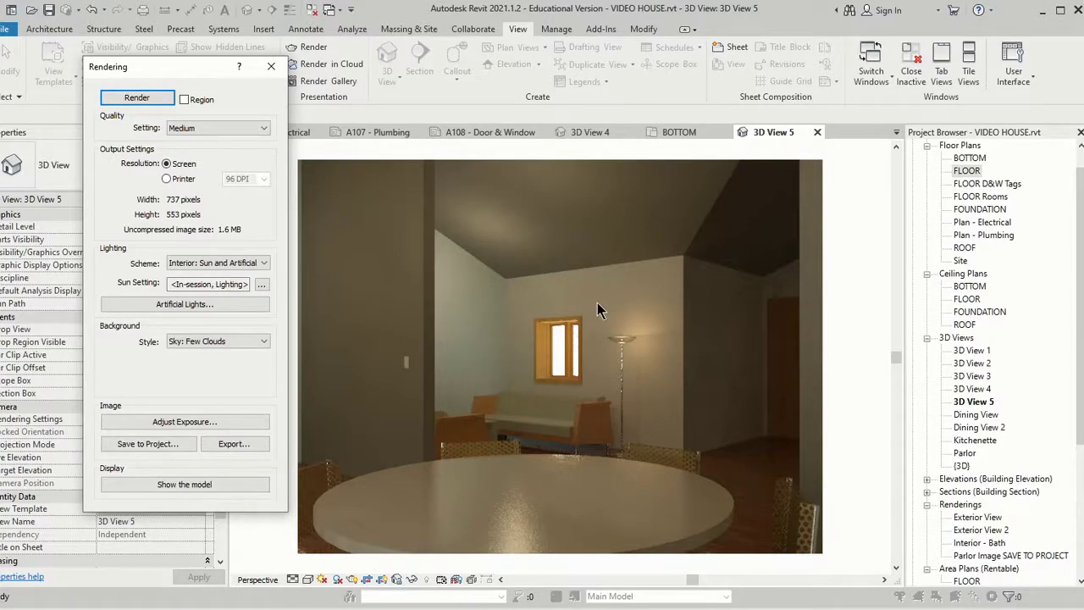
Save the room rendering to the project as 'Interior - Great Room' and select it under Renderings.
click(172, 445)
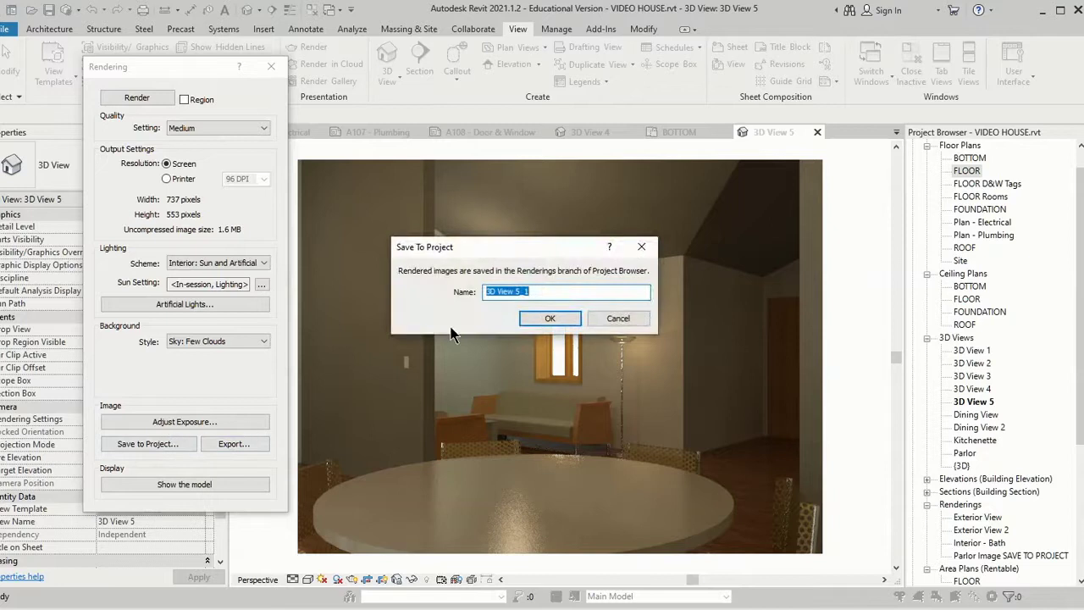
text(Interior - Great Room)
click(570, 321)
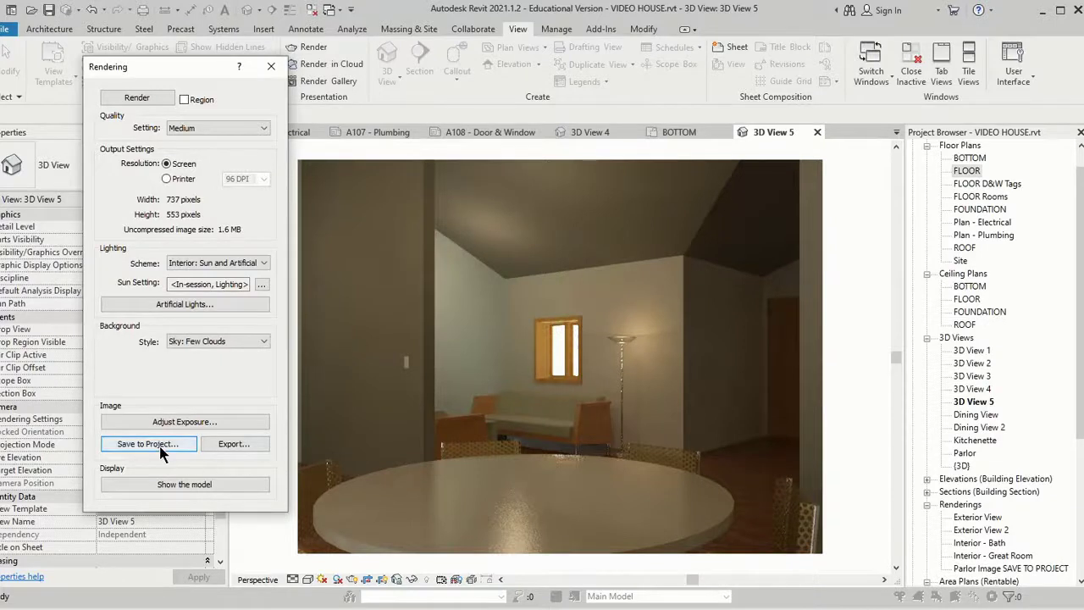
click(1013, 553)
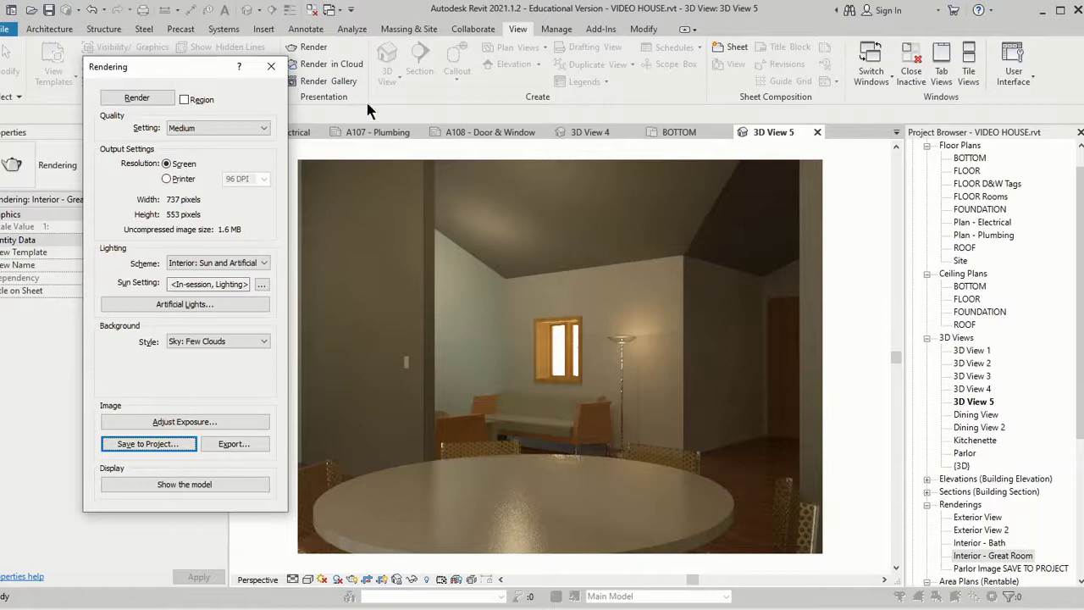
Close the render settings and rename the saved parlor rendering to 'Interior - Parlor'.
click(271, 66)
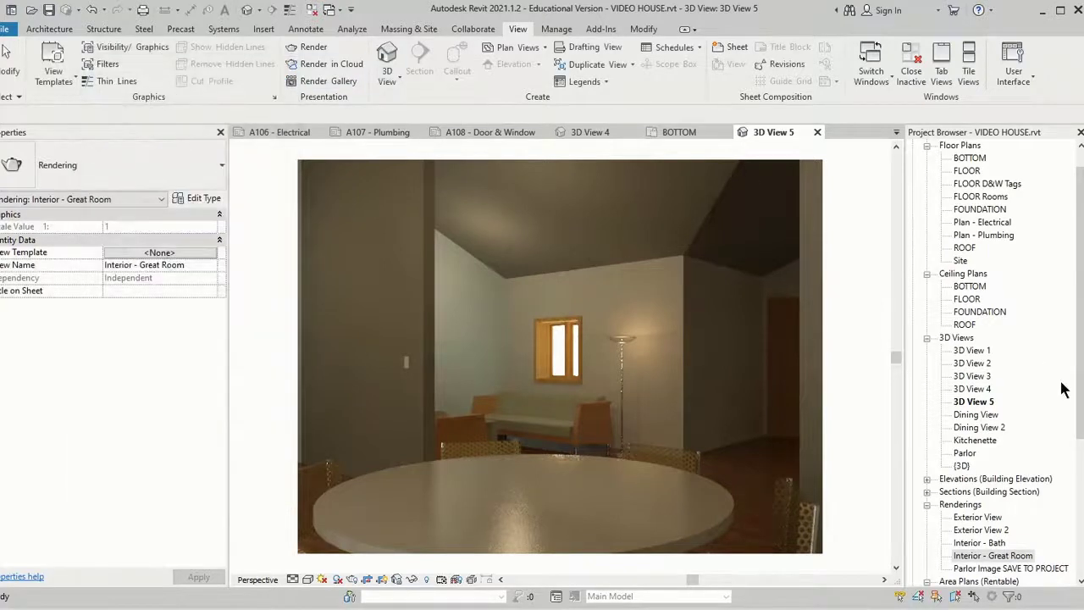
click(1004, 569)
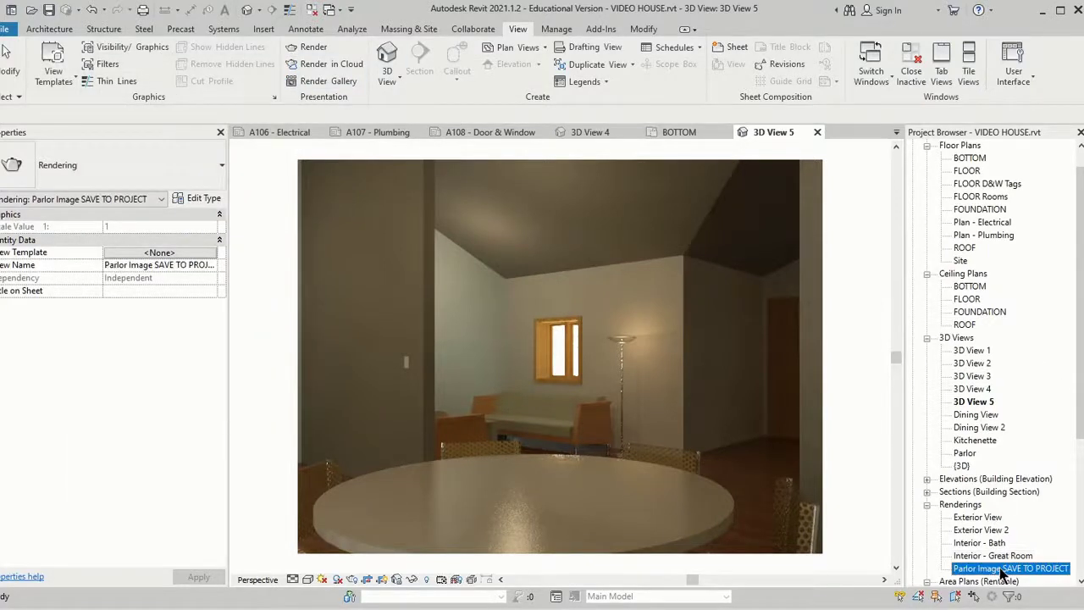
right_click(1004, 573)
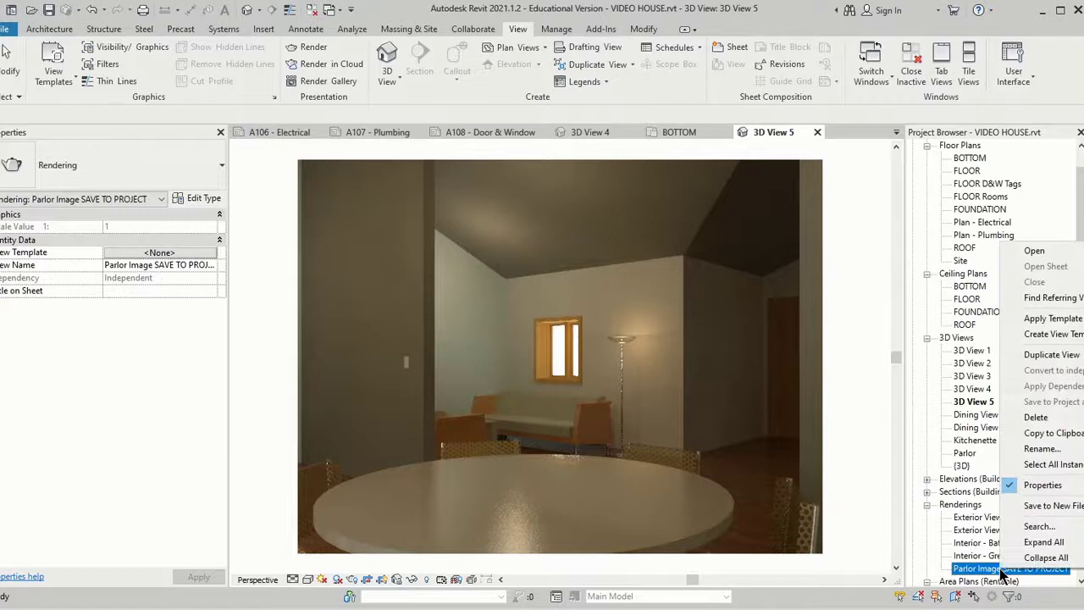
click(1043, 449)
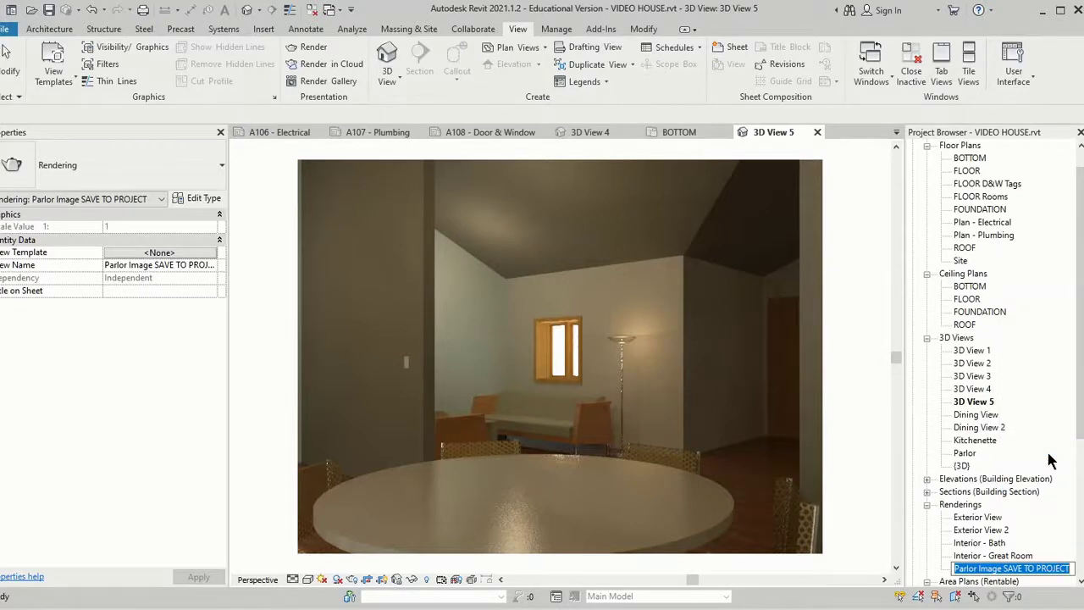
key(BackSpace)
text(Interior - Parlor)
key(Return)
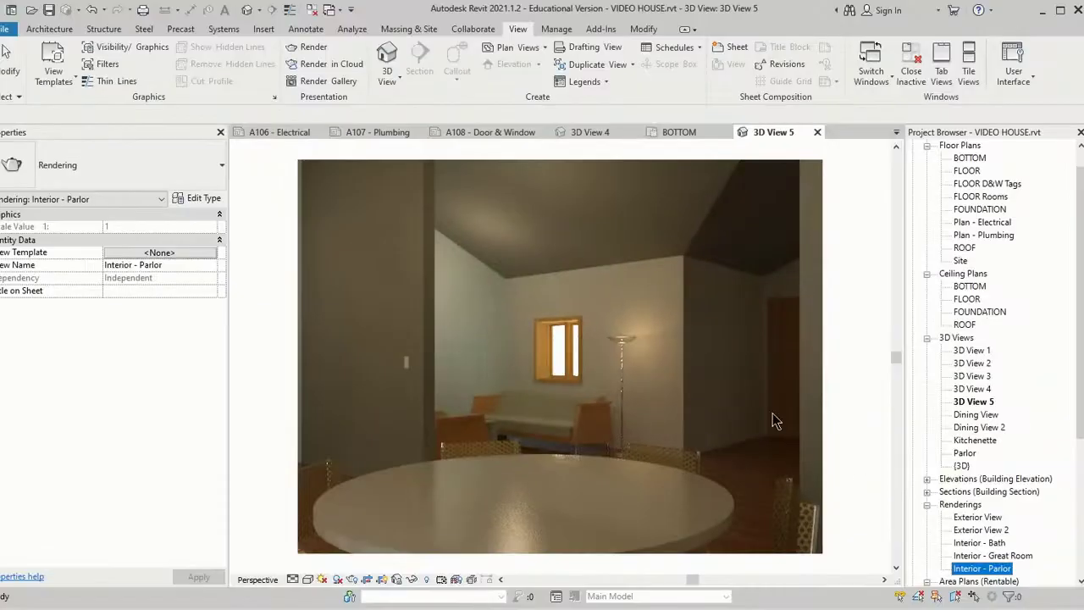
scroll(1005, 479, down, 5)
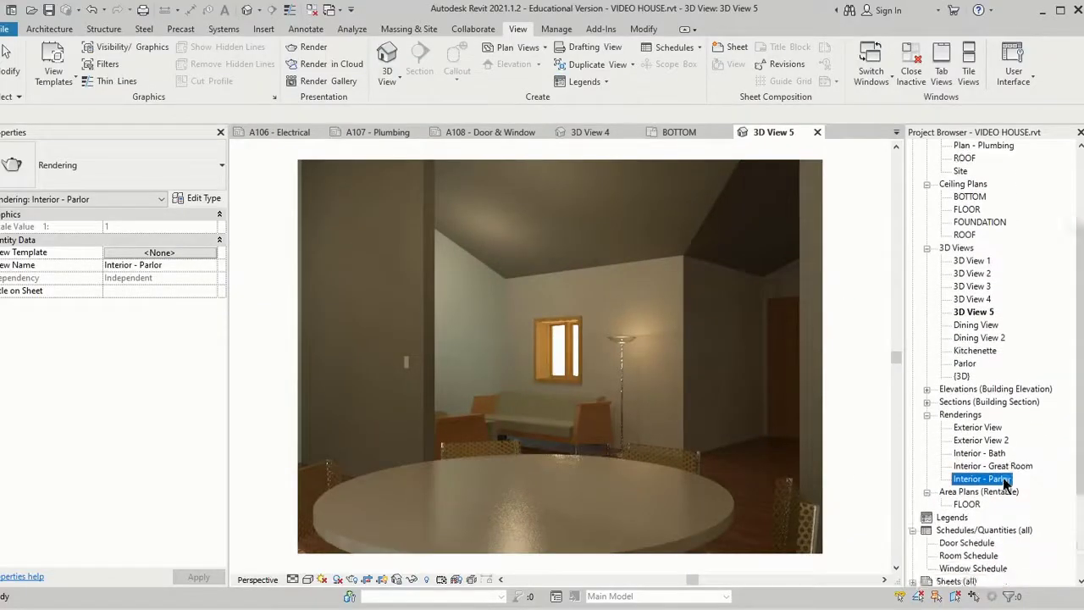
scroll(1006, 488, down, 1)
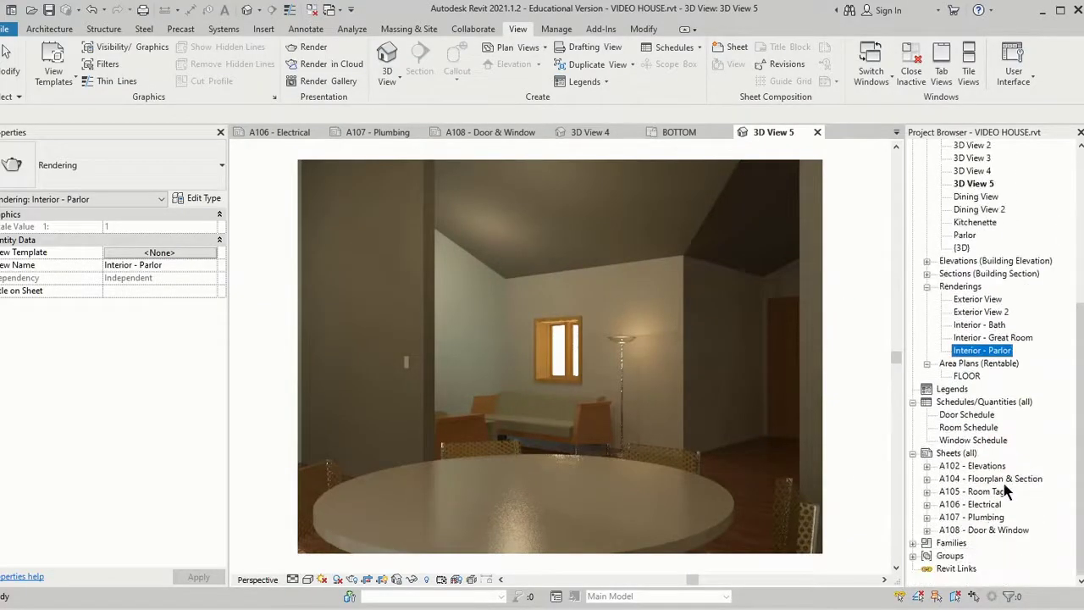
Create a new sheet from Sheets (all) using the B 11 x 17 Horizontal title block.
click(993, 531)
click(952, 455)
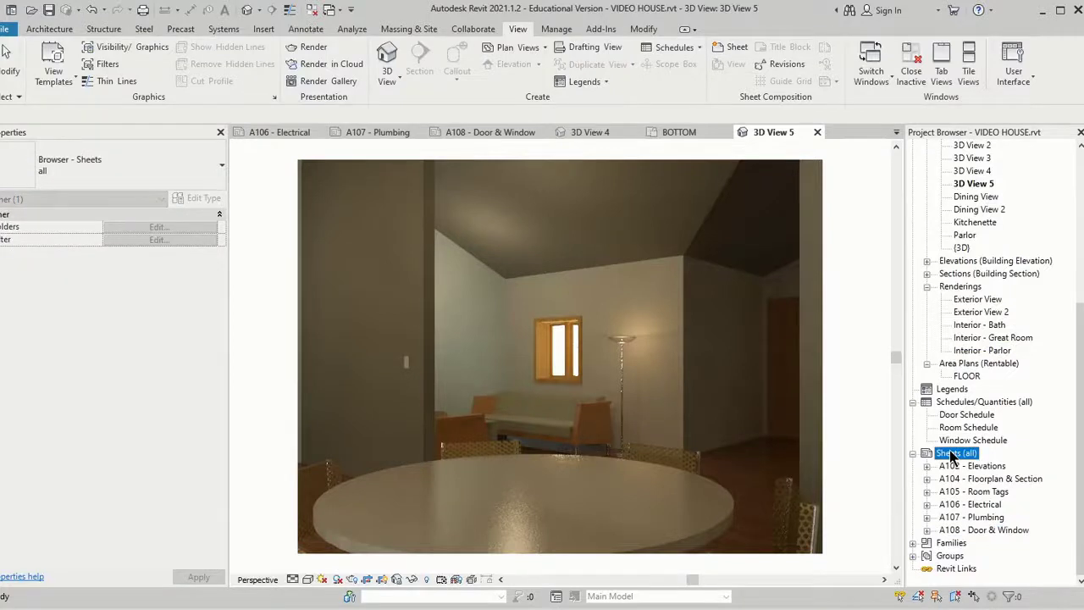
right_click(952, 455)
click(984, 462)
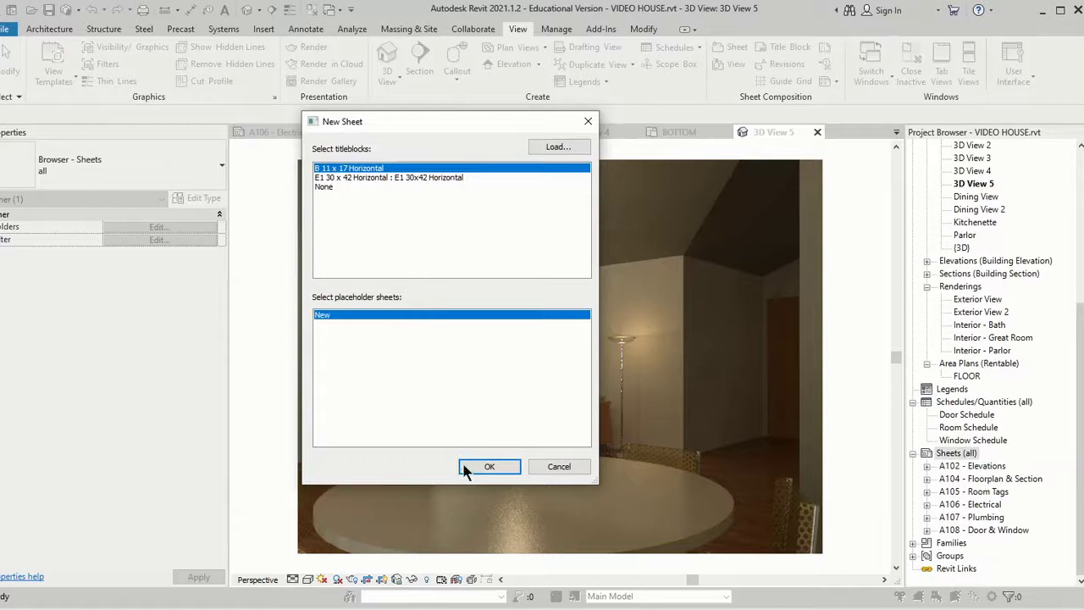
click(491, 466)
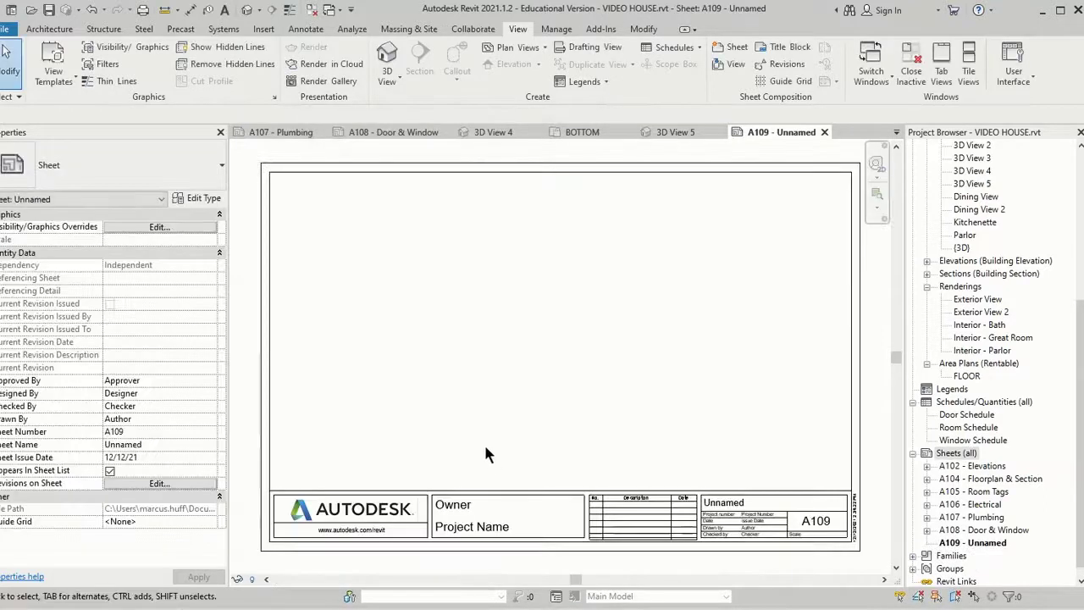
Rename the new sheet A109 - Unnamed to 'Interior Views'.
right_click(987, 543)
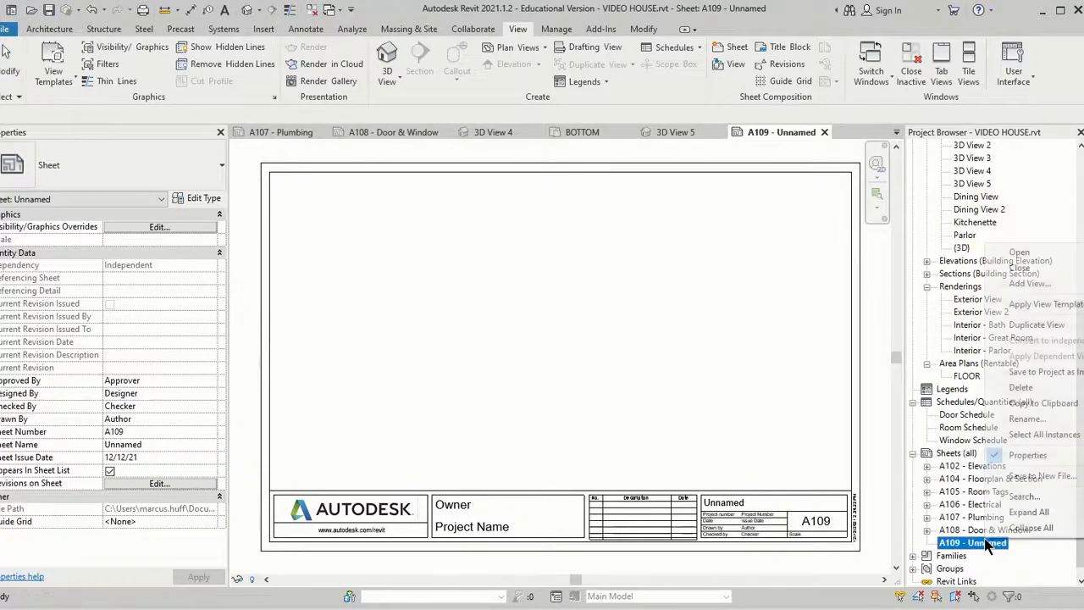
click(1027, 419)
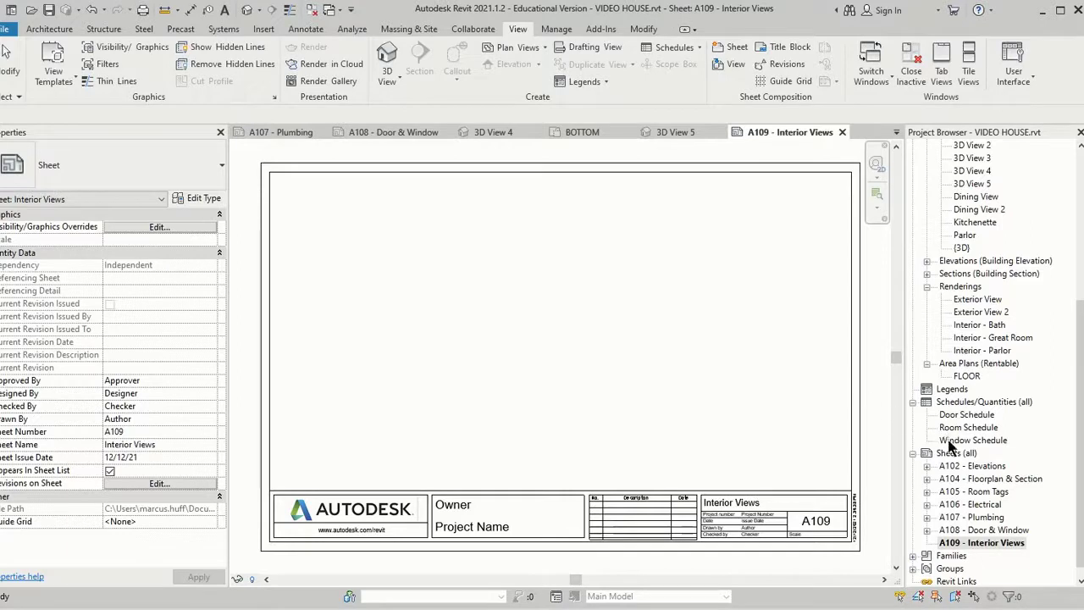
scroll(955, 460, down, 1)
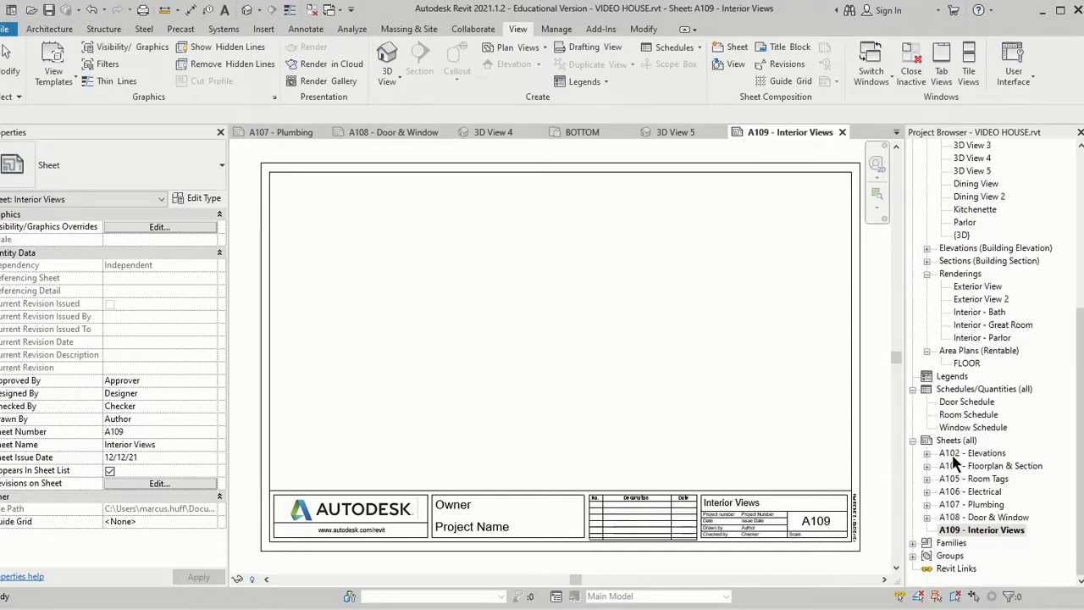
Place Interior - Bath top left, Interior - Great Room beside it, and Interior - Parlor below on sheet A109.
click(976, 313)
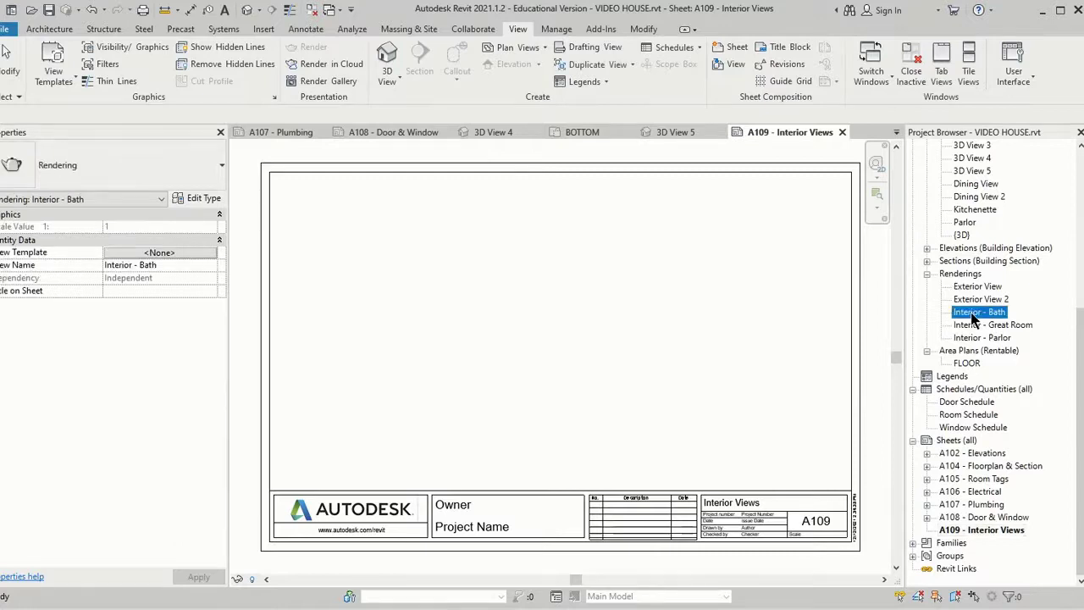
drag(974, 315, 390, 269)
click(391, 267)
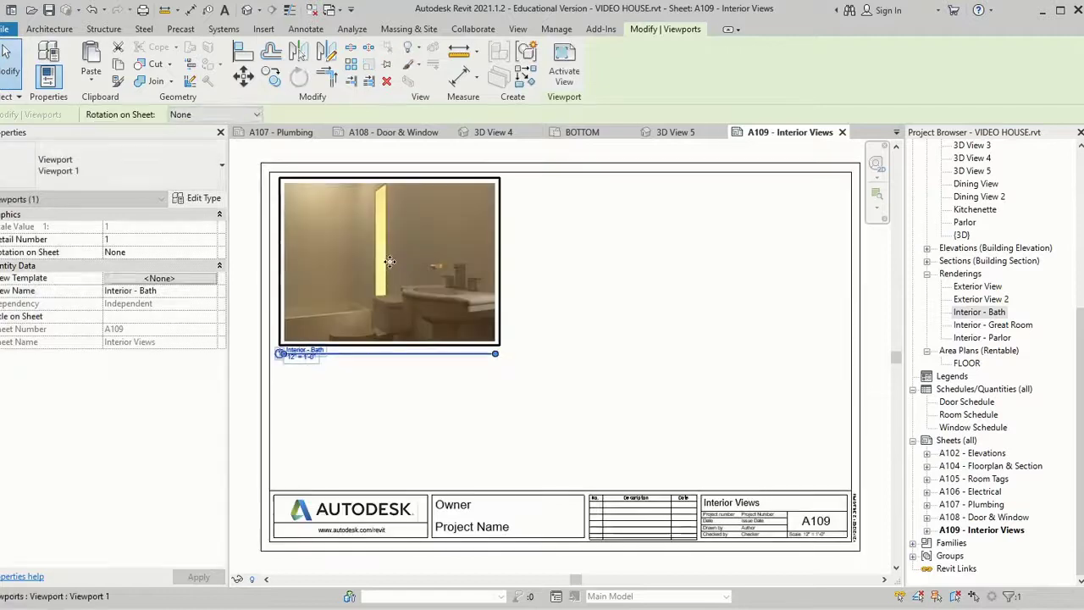
click(964, 326)
drag(961, 334, 675, 272)
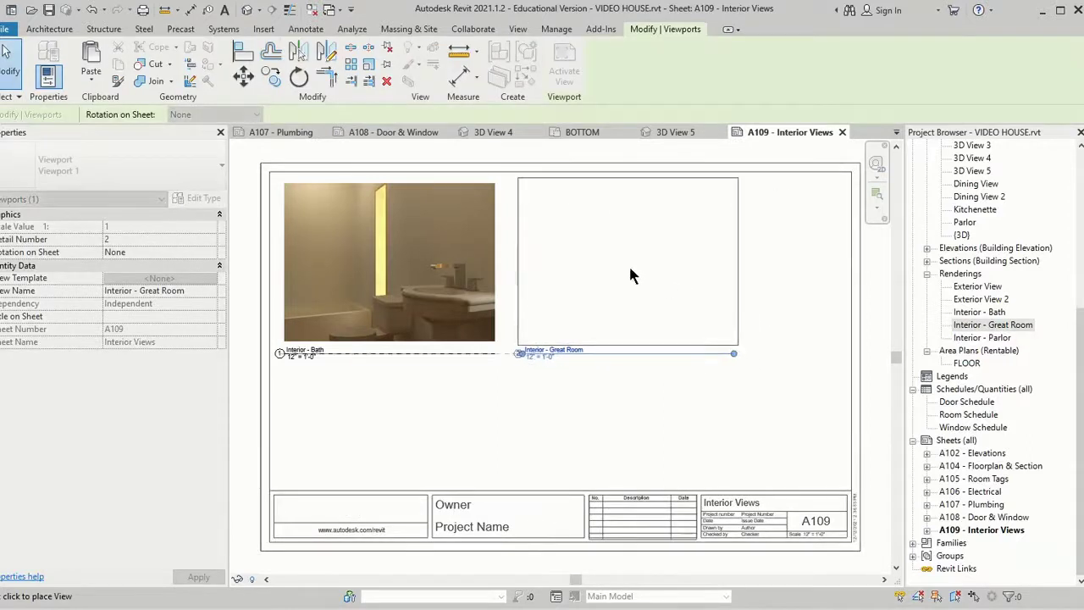
click(625, 268)
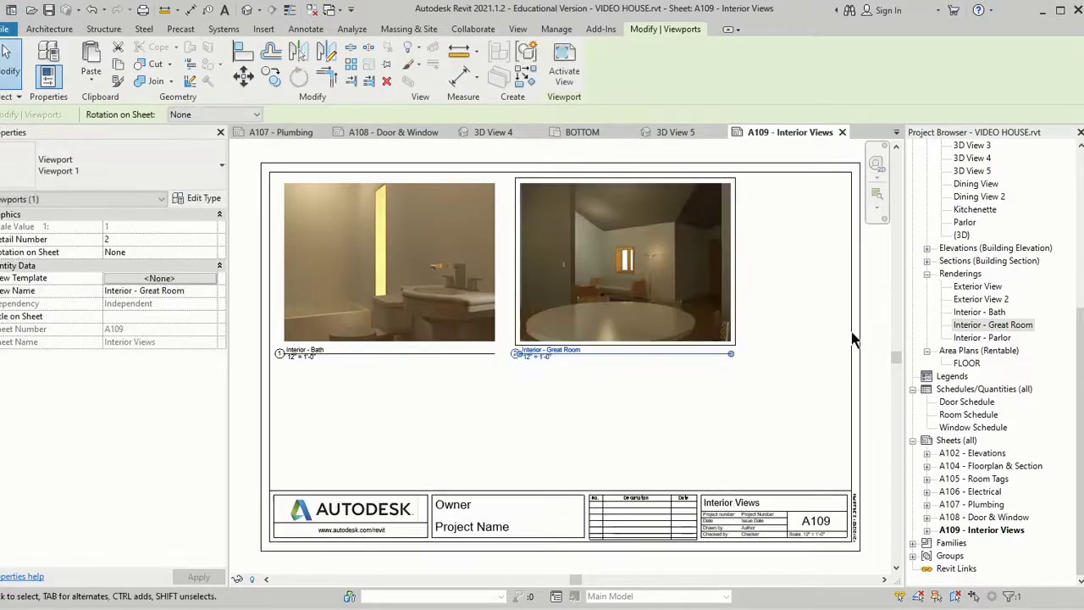
click(971, 338)
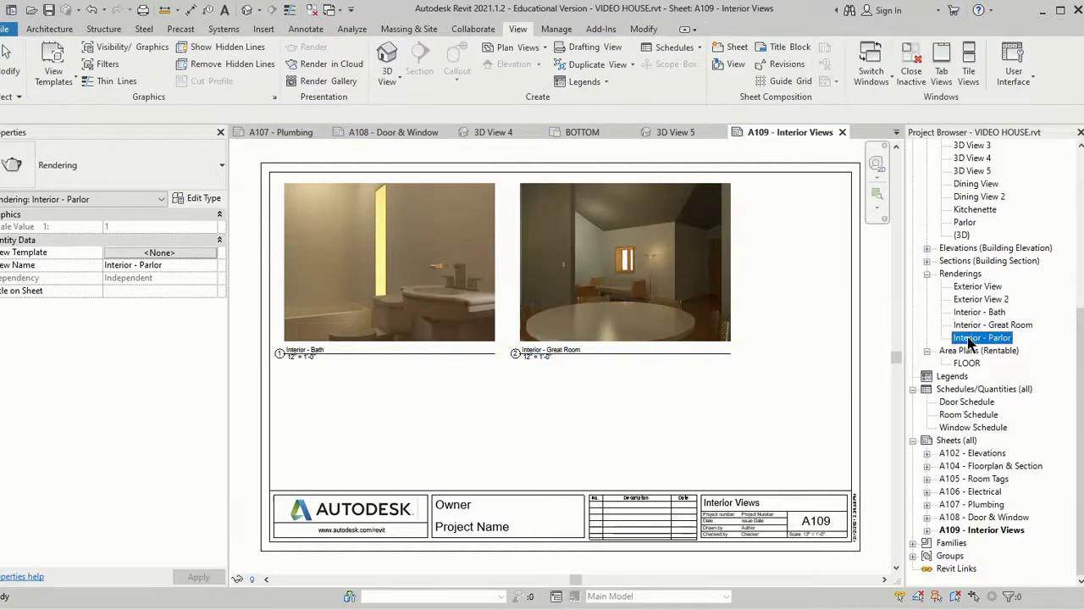
drag(971, 338, 452, 395)
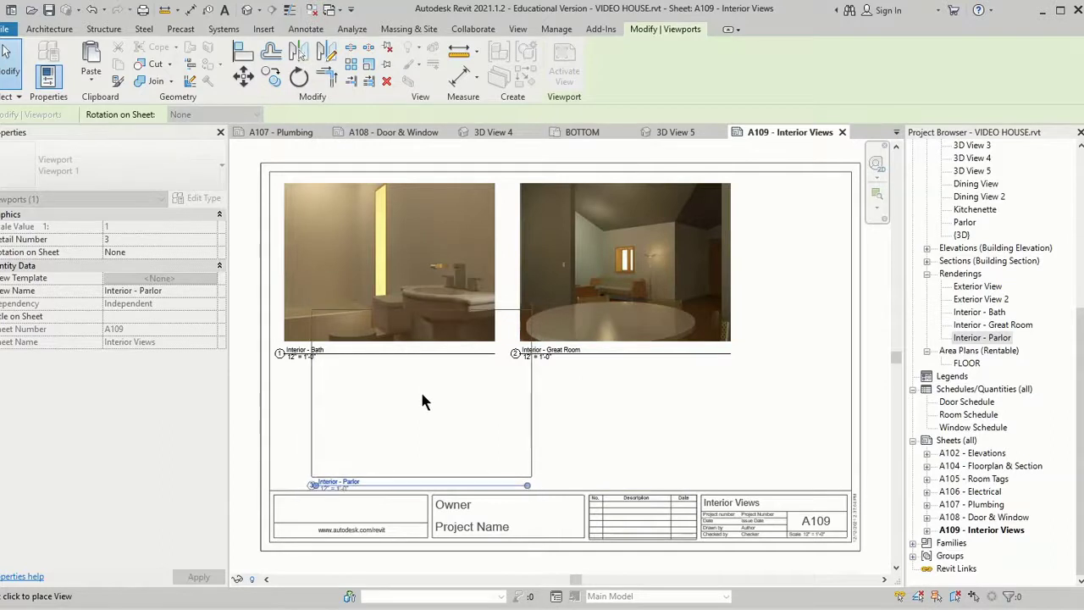
click(421, 395)
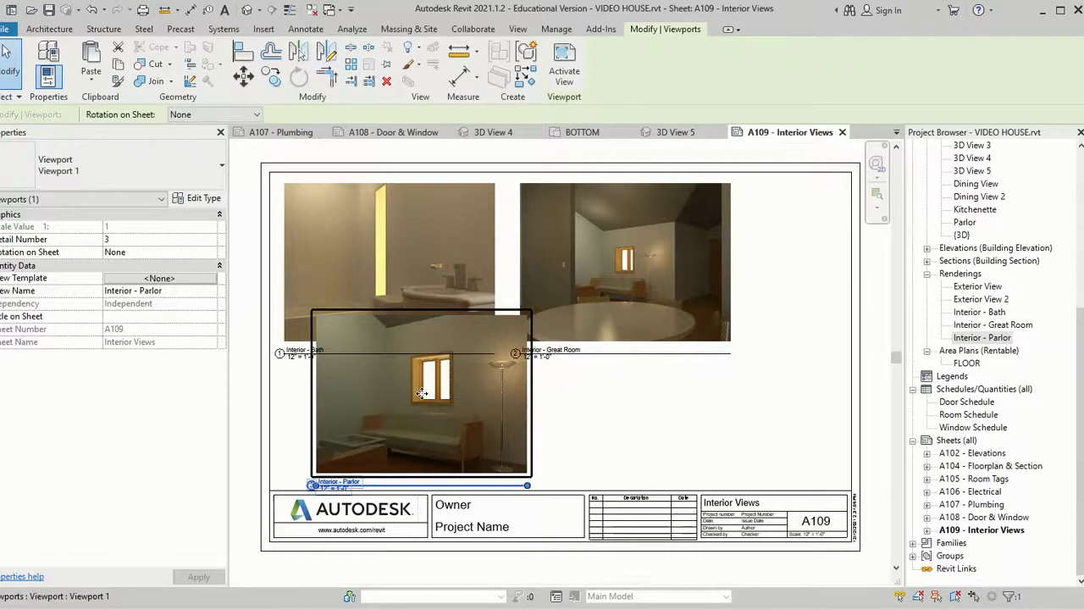
Set the Interior - Parlor view scale to 6" = 1'-0" and return to the sheet with its viewport selected.
double_click(422, 394)
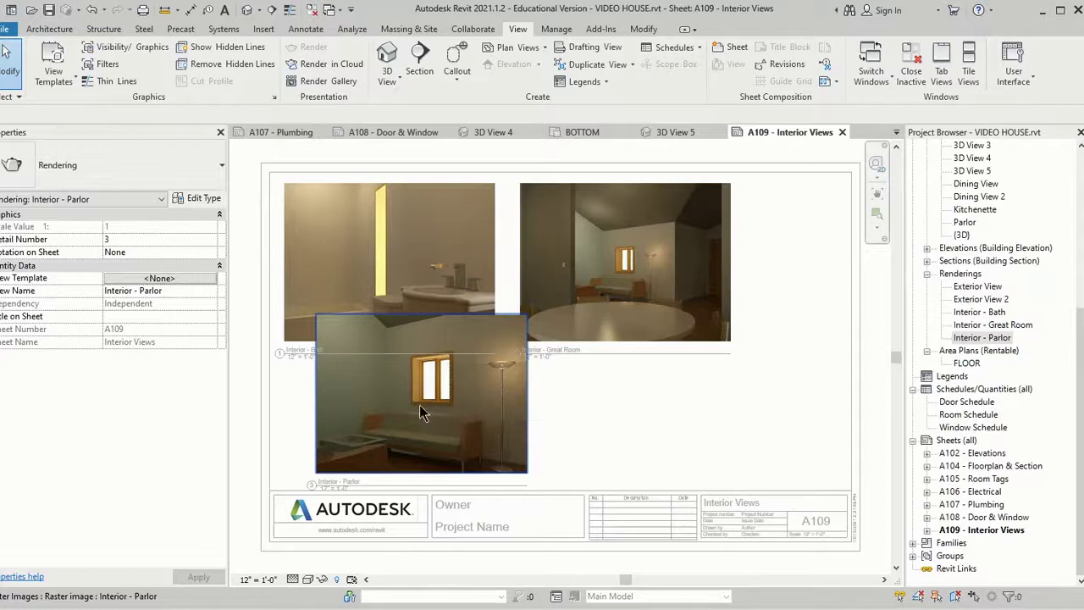
click(361, 435)
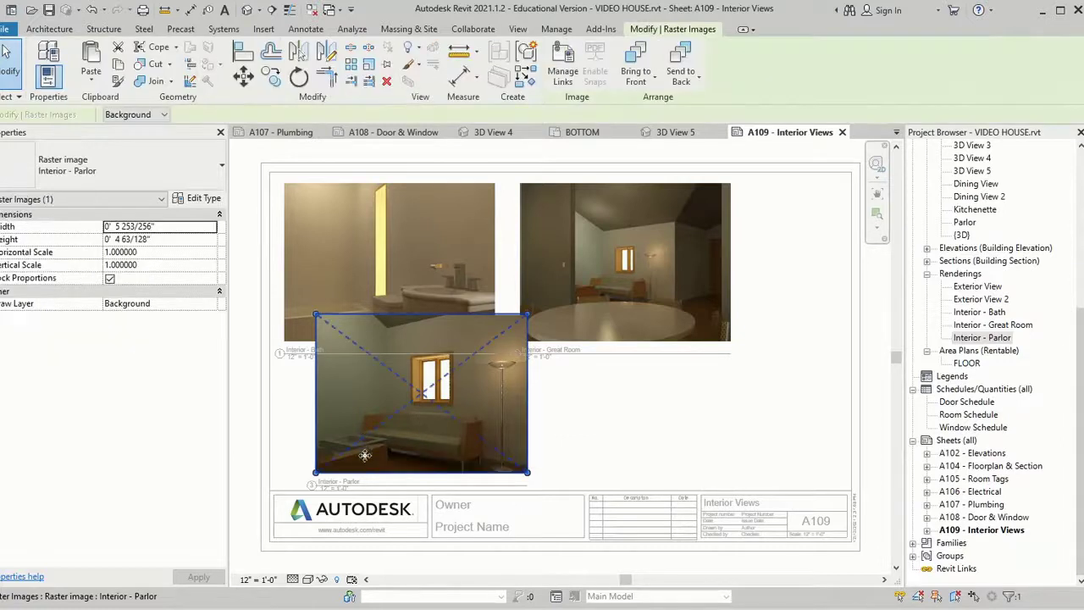
click(259, 579)
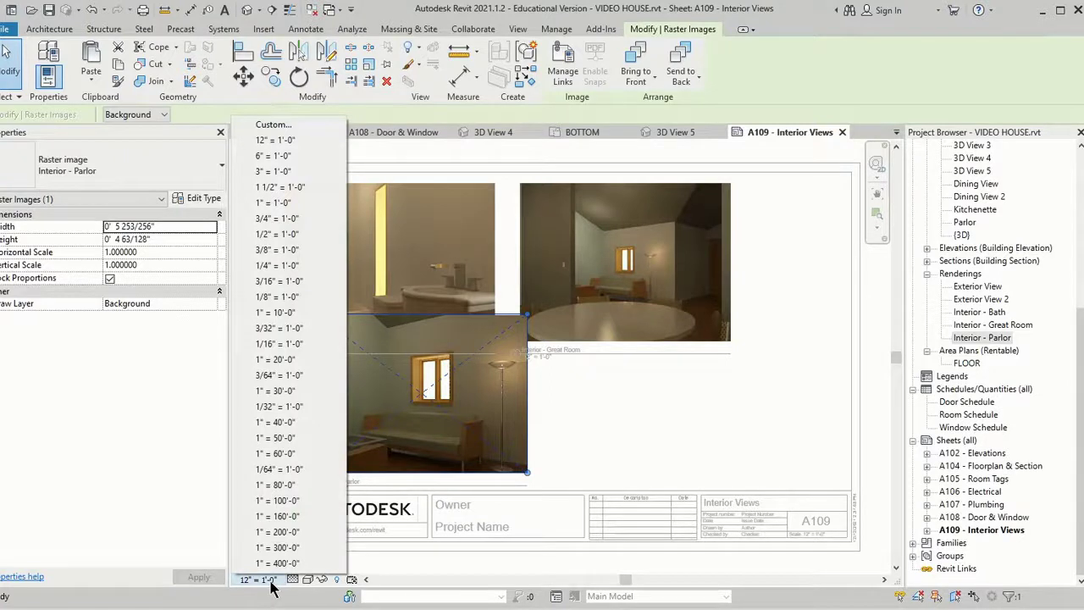
click(302, 157)
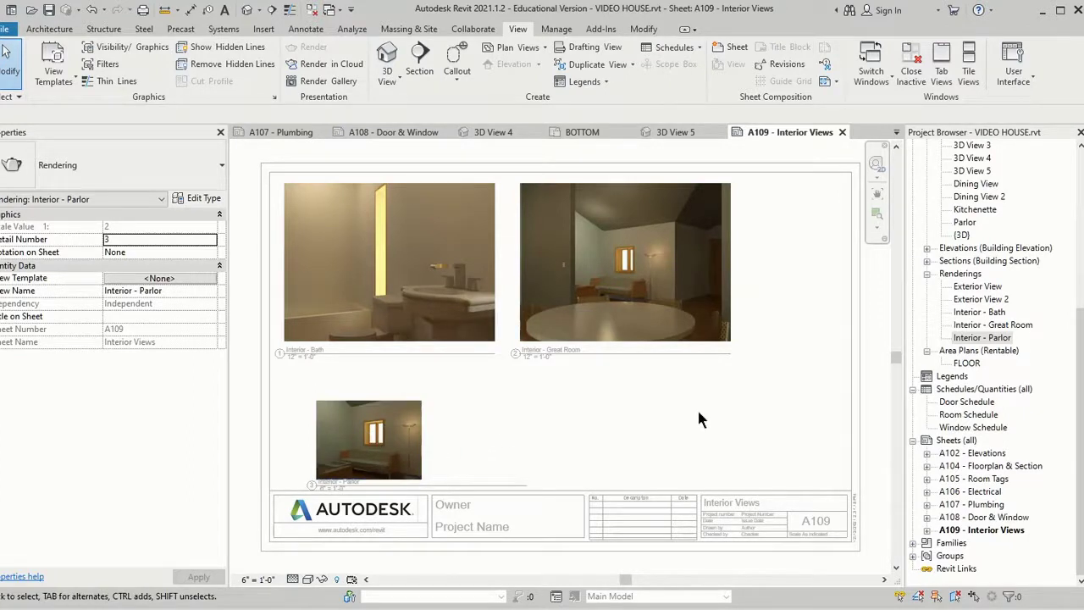
click(784, 415)
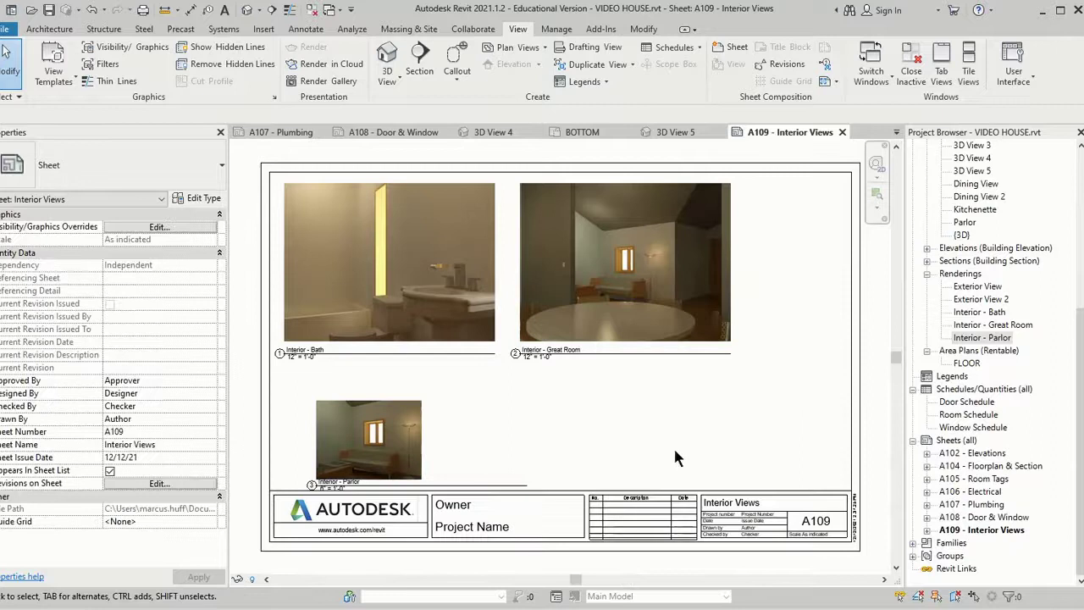
click(526, 483)
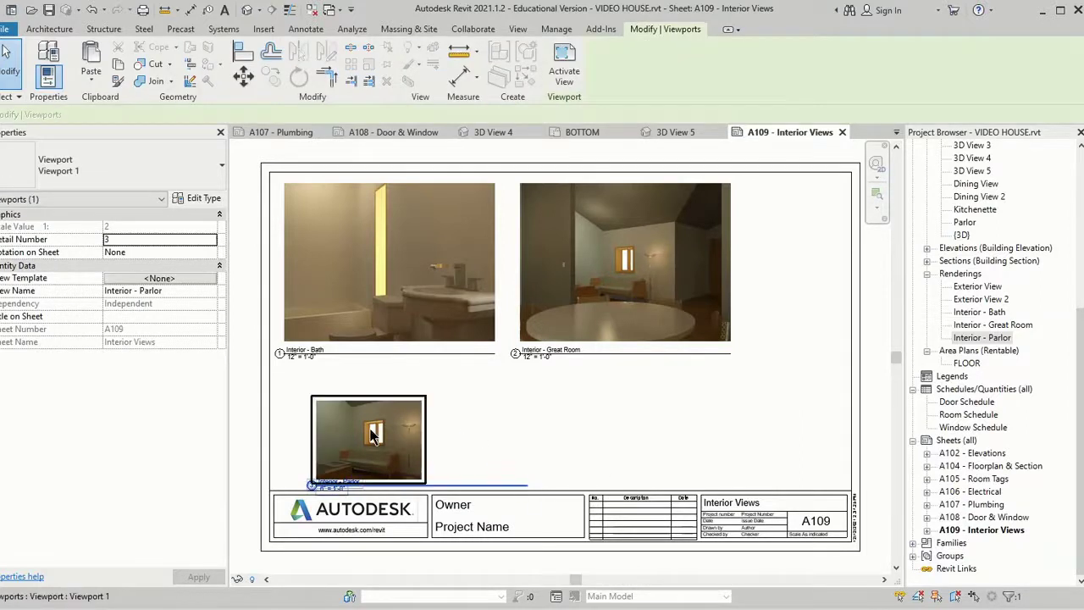
Delete the Parlor viewport and re-place the smaller Interior - Parlor view below the Bath view.
key(Delete)
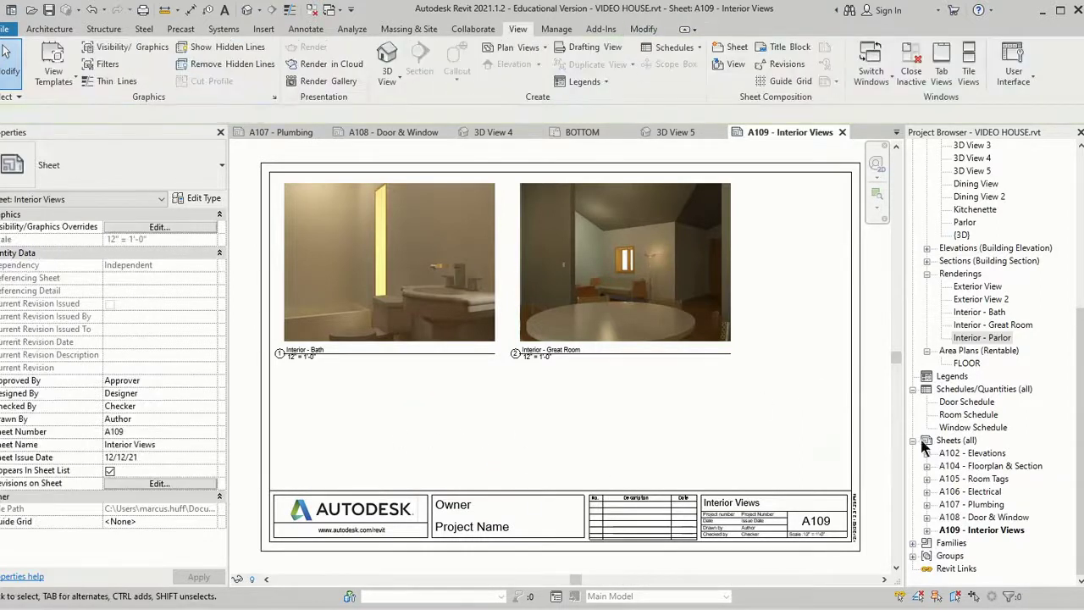
click(964, 329)
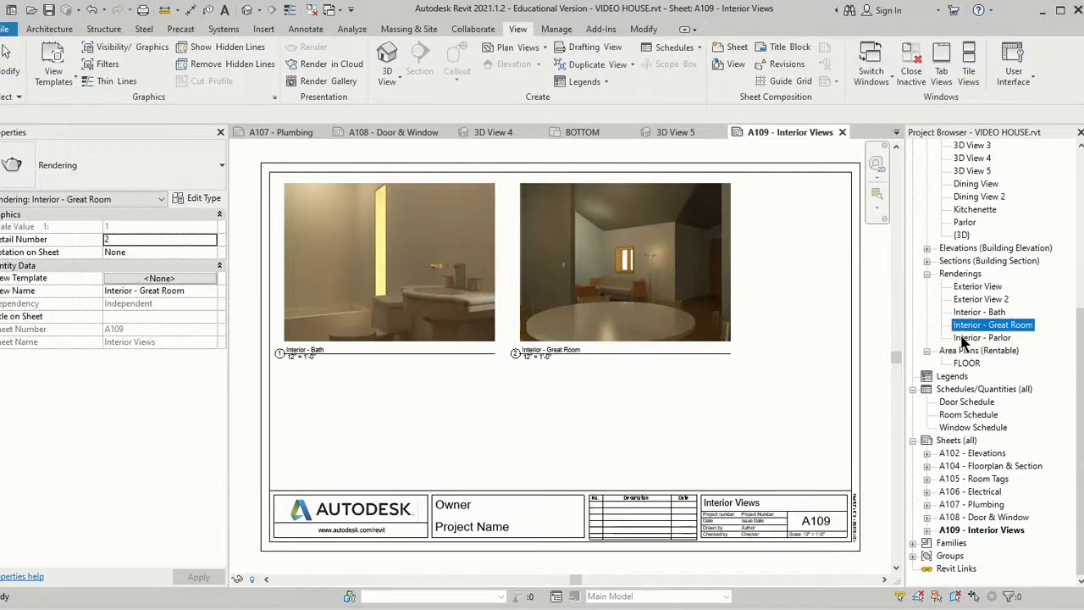
click(965, 337)
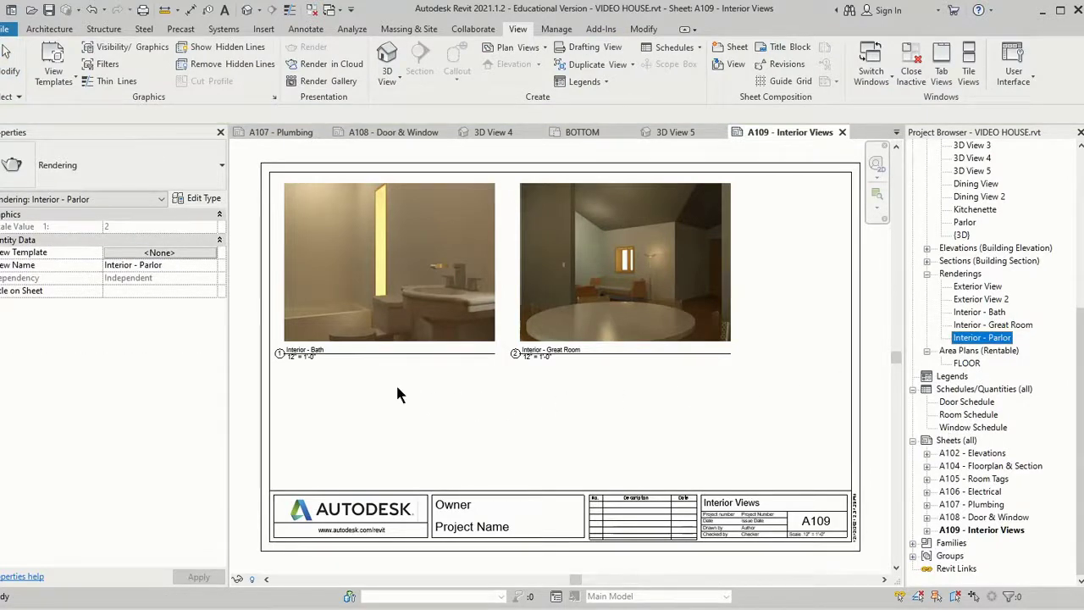
click(384, 411)
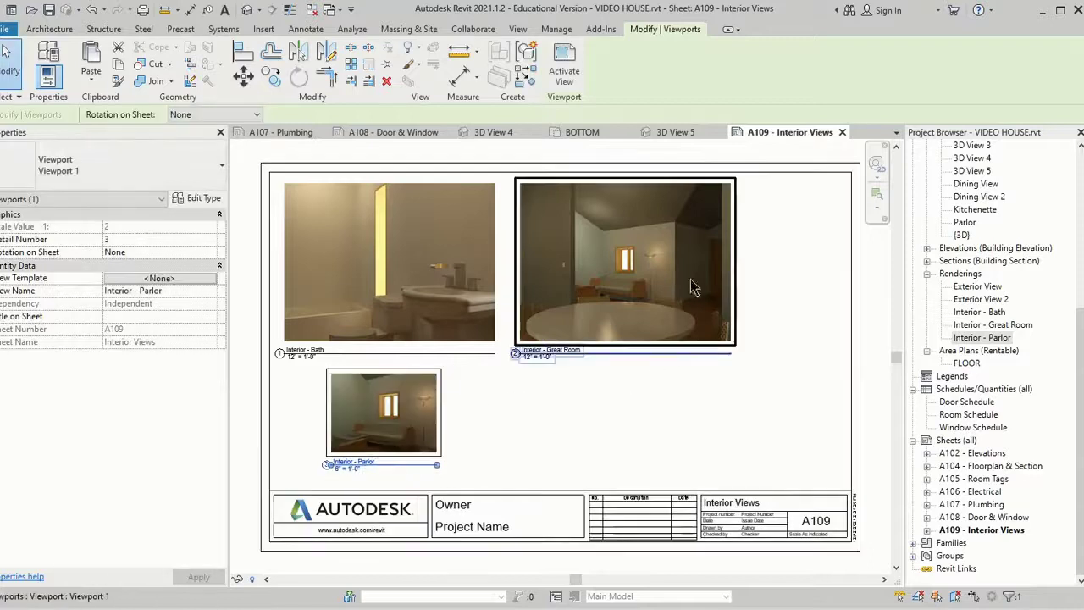
Move the Great Room viewport down-right and shift the Bath and Parlor viewports slightly right.
drag(686, 282, 734, 359)
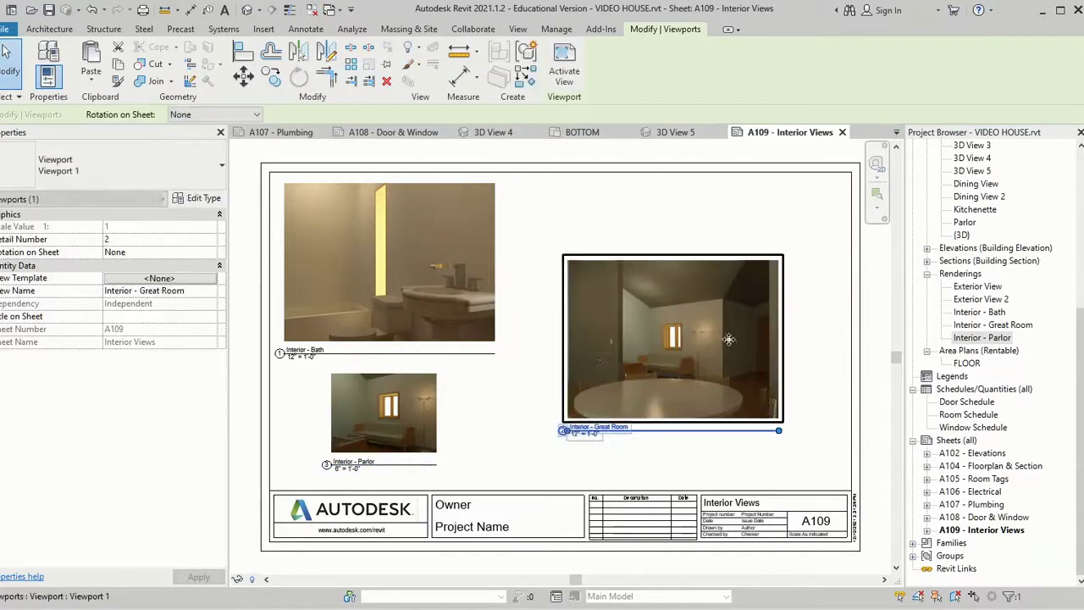
click(410, 281)
key(Right)
key(Right)
key(Right)
key(Right)
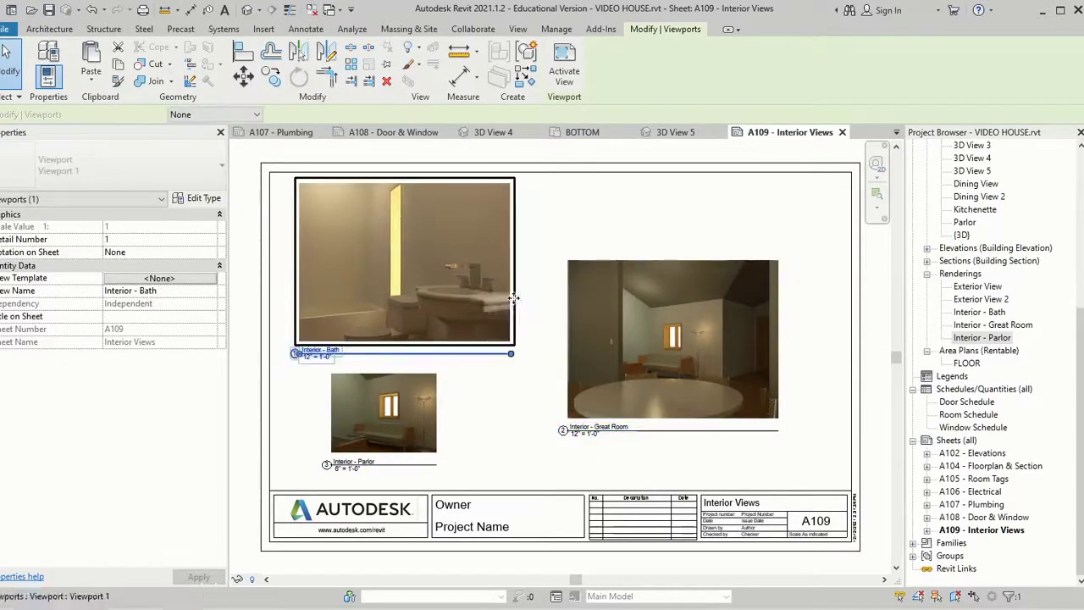
click(383, 412)
drag(384, 413, 421, 416)
click(460, 280)
drag(459, 280, 499, 292)
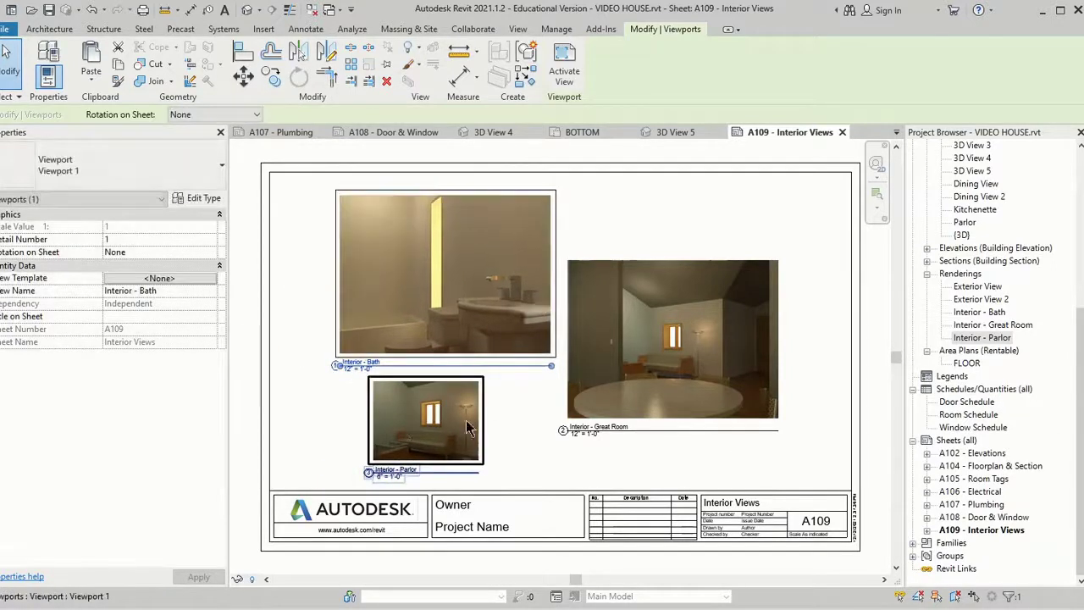
click(343, 421)
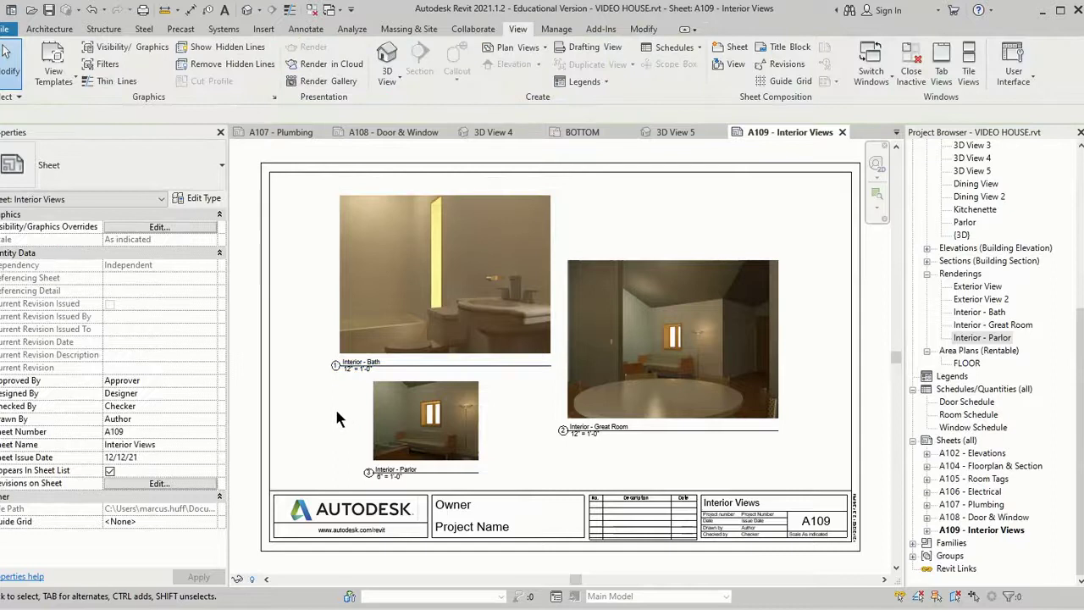